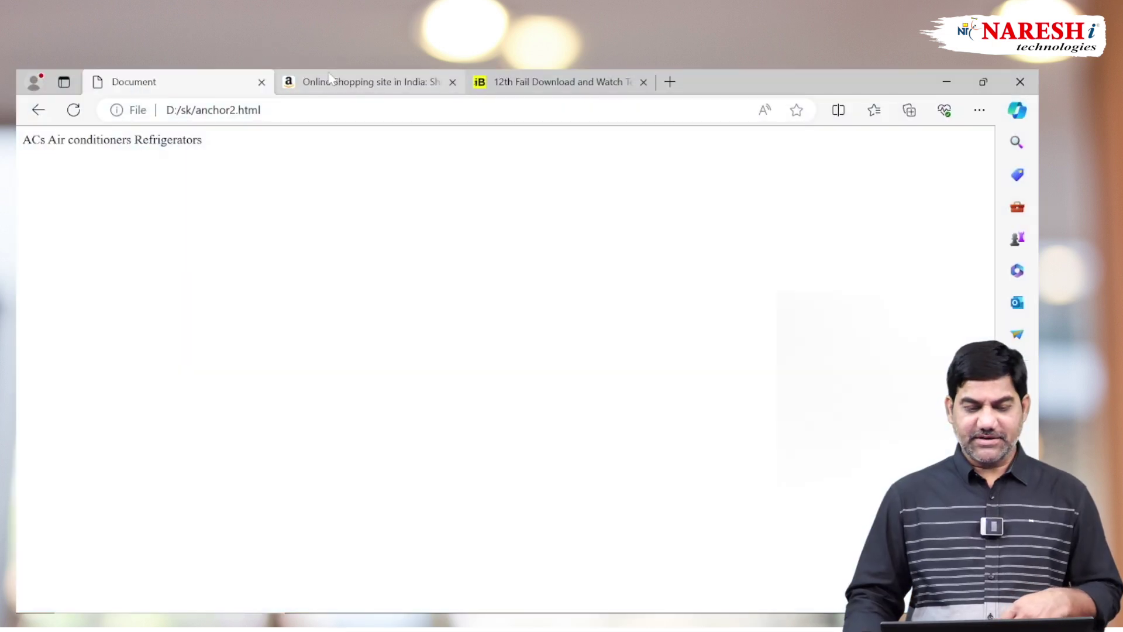
# Step: Reload Amazon.in's home page to look over its appliance deals
pyautogui.click(313, 78)
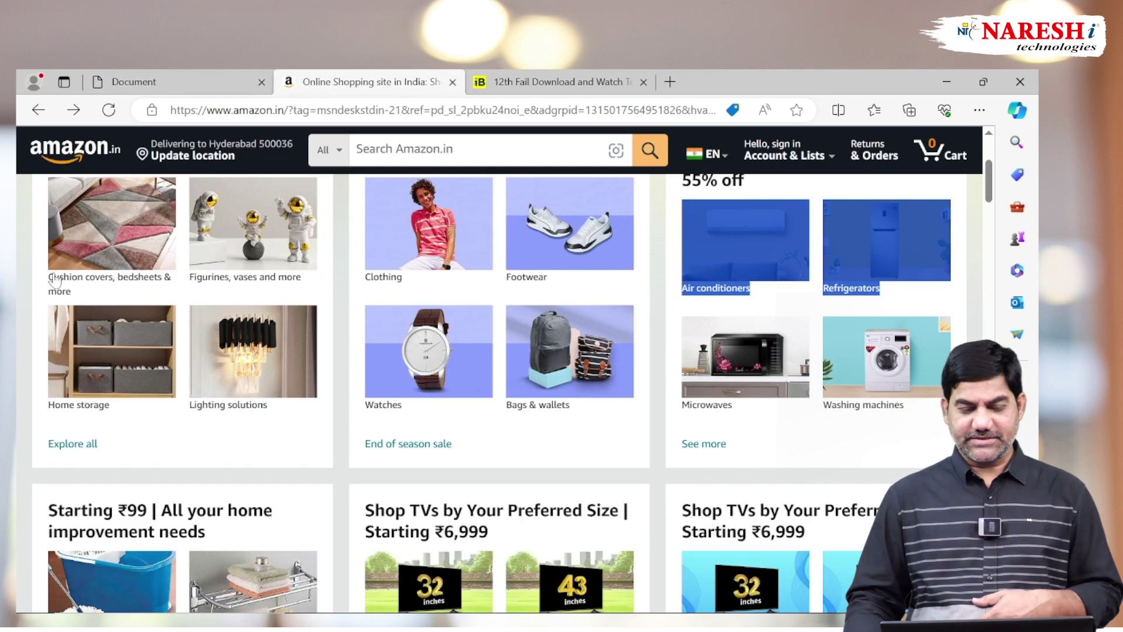
pyautogui.scroll(1, 446, 313)
pyautogui.click(447, 312)
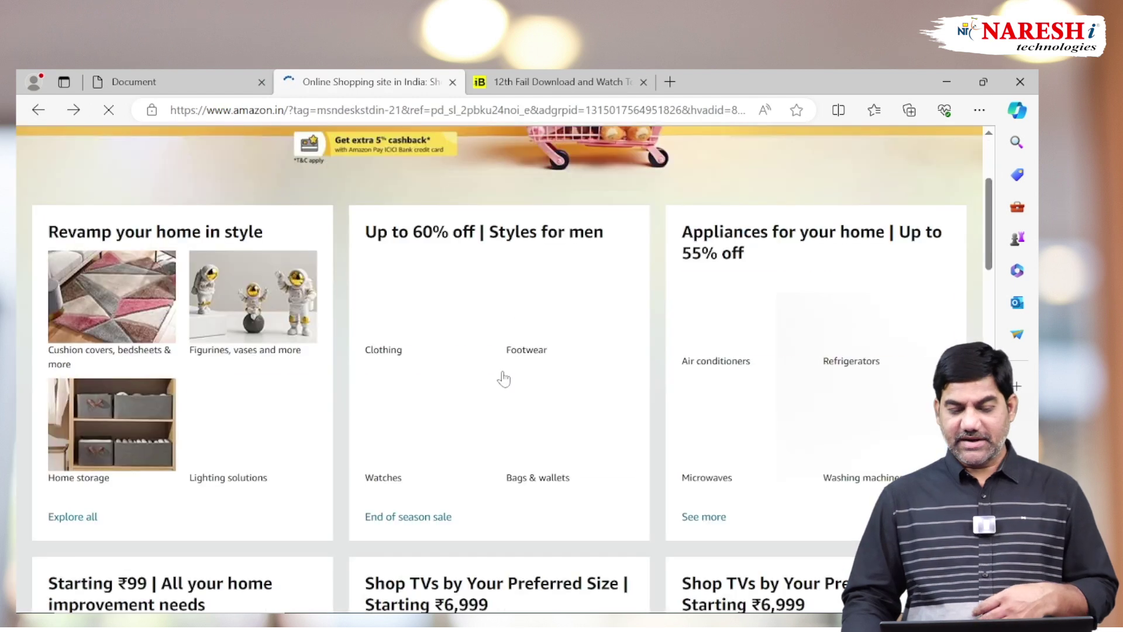
pyautogui.scroll(-1, 416, 301)
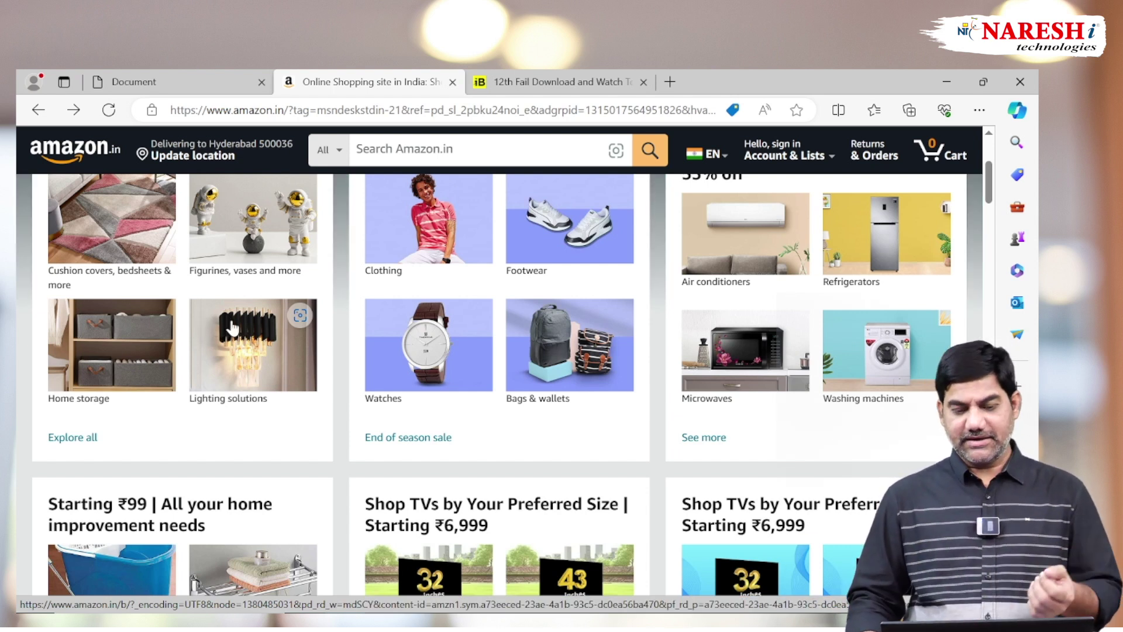
pyautogui.moveTo(428, 291)
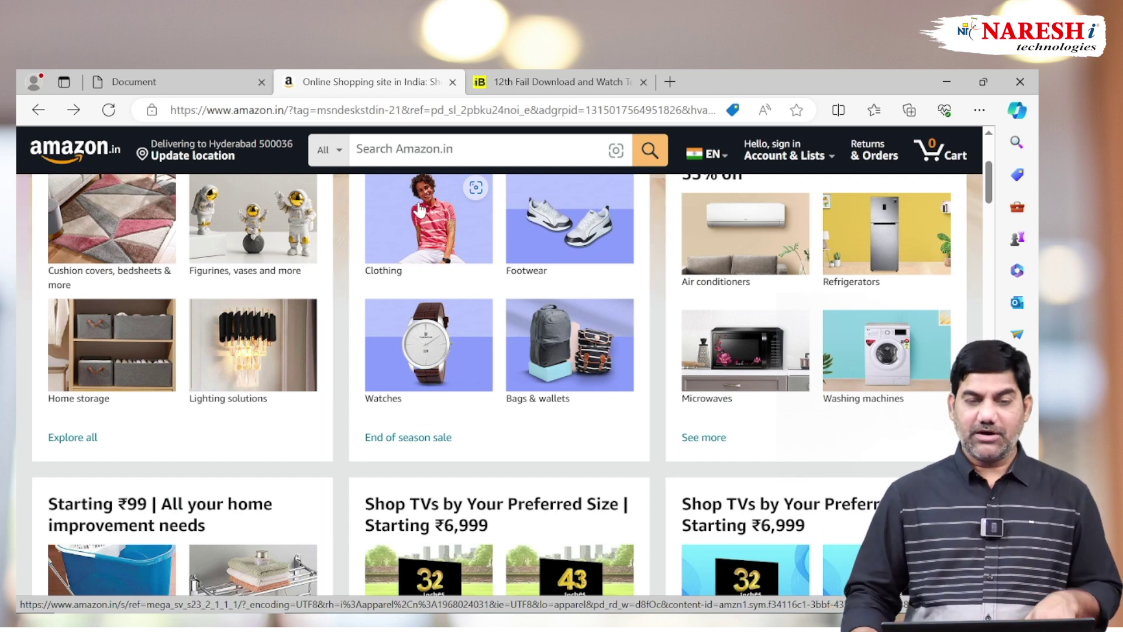
# Step: Split the empty link in anchor2.html onto indented lines around a blank inner line
pyautogui.hotkey('ctrl', 'shift', 'Tab')
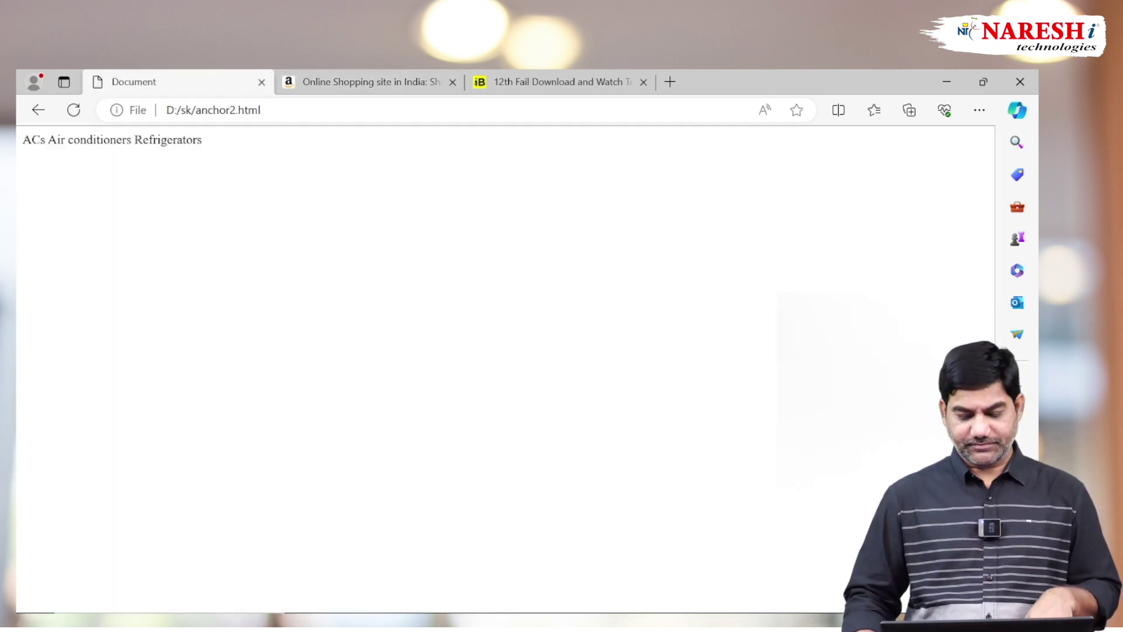
pyautogui.hotkey('alt', 'Tab')
pyautogui.press('Up')
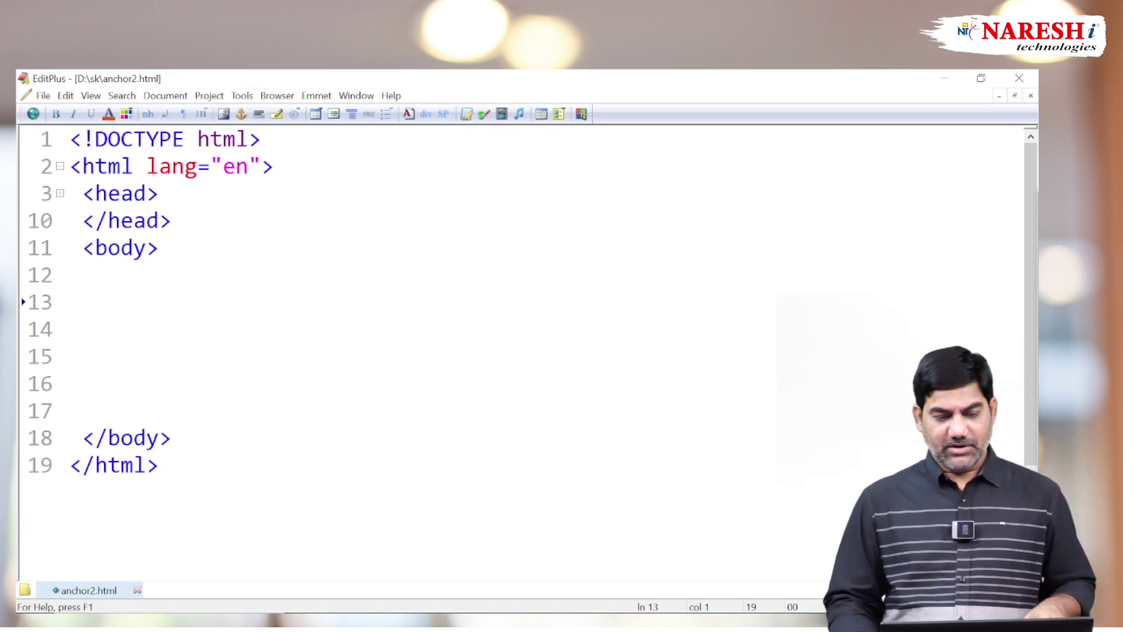
pyautogui.write('<a href=""></a>')
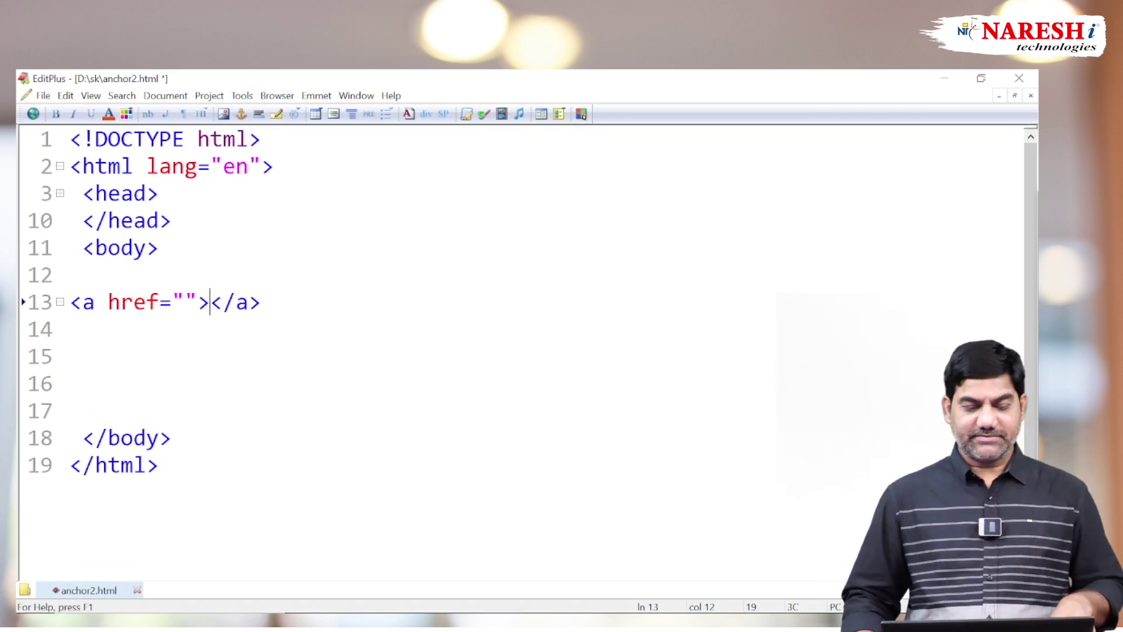
pyautogui.press('Return')
pyautogui.press('Return')
pyautogui.press('Up')
pyautogui.press('Tab')
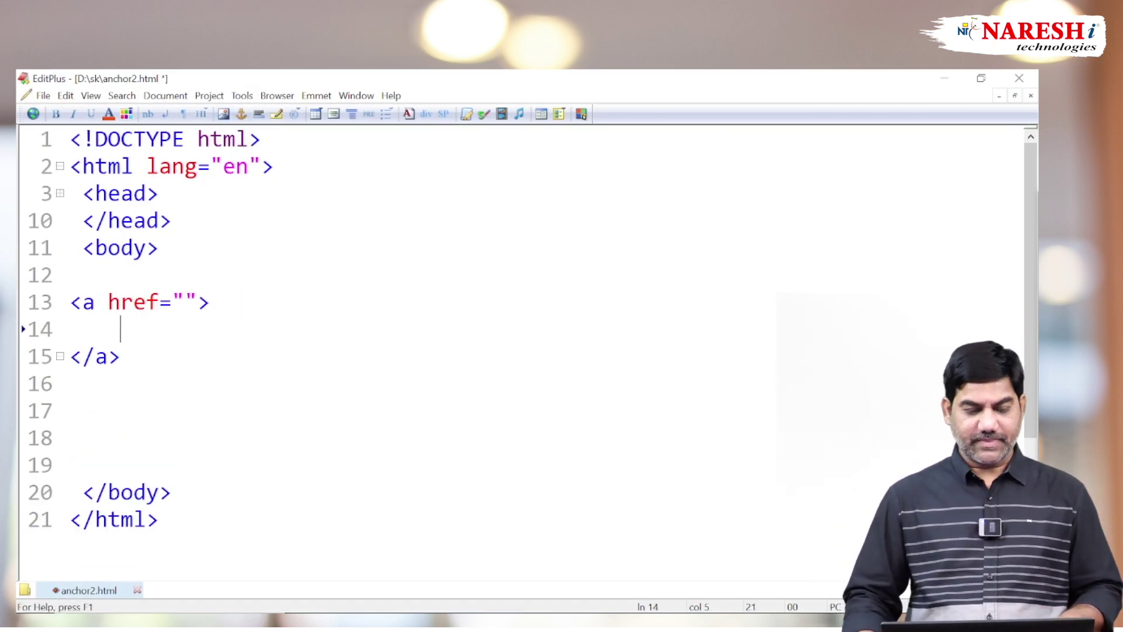
pyautogui.press('Tab')
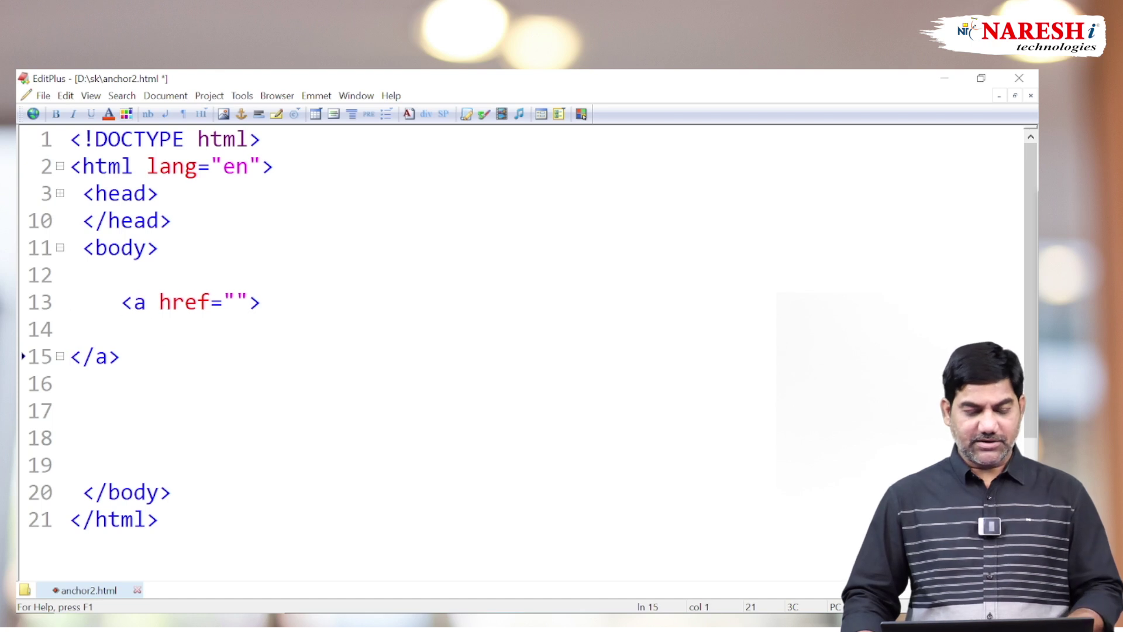
pyautogui.press('Tab')
pyautogui.write('te')
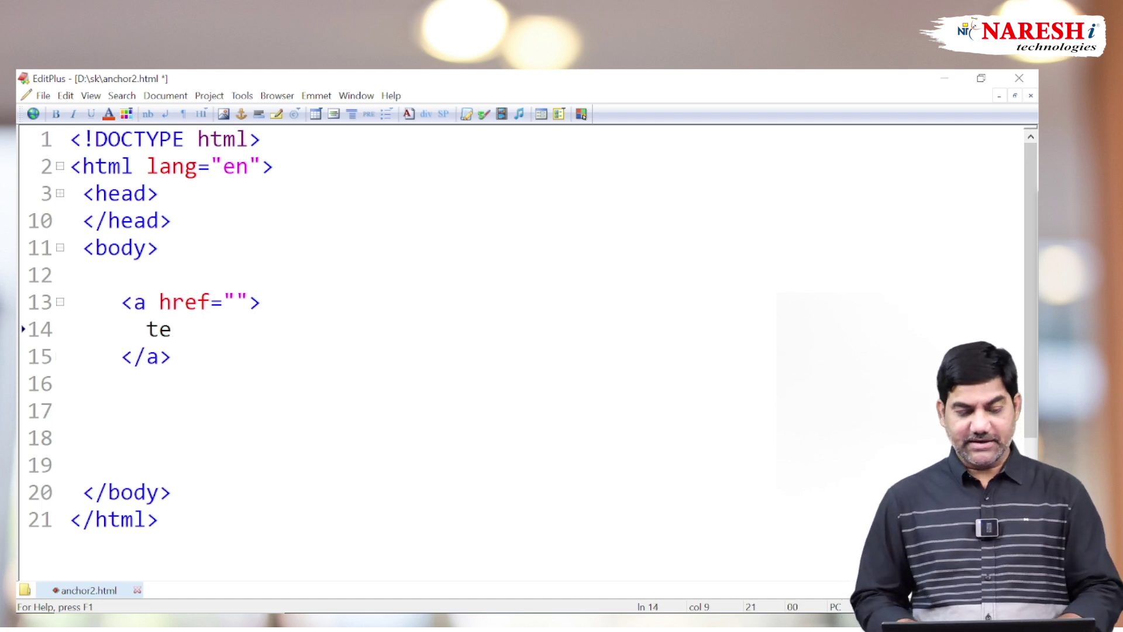
pyautogui.write('xt')
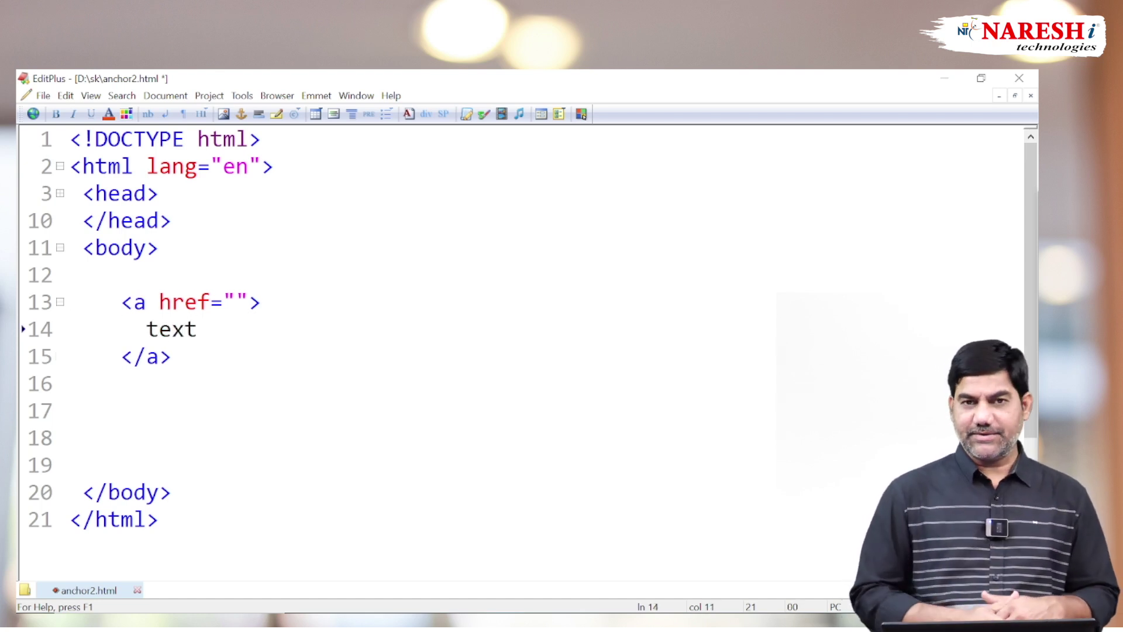
# Step: Replace the placeholder text inside the link with the Refrigerator.png image
pyautogui.hotkey('shift', 'Home')
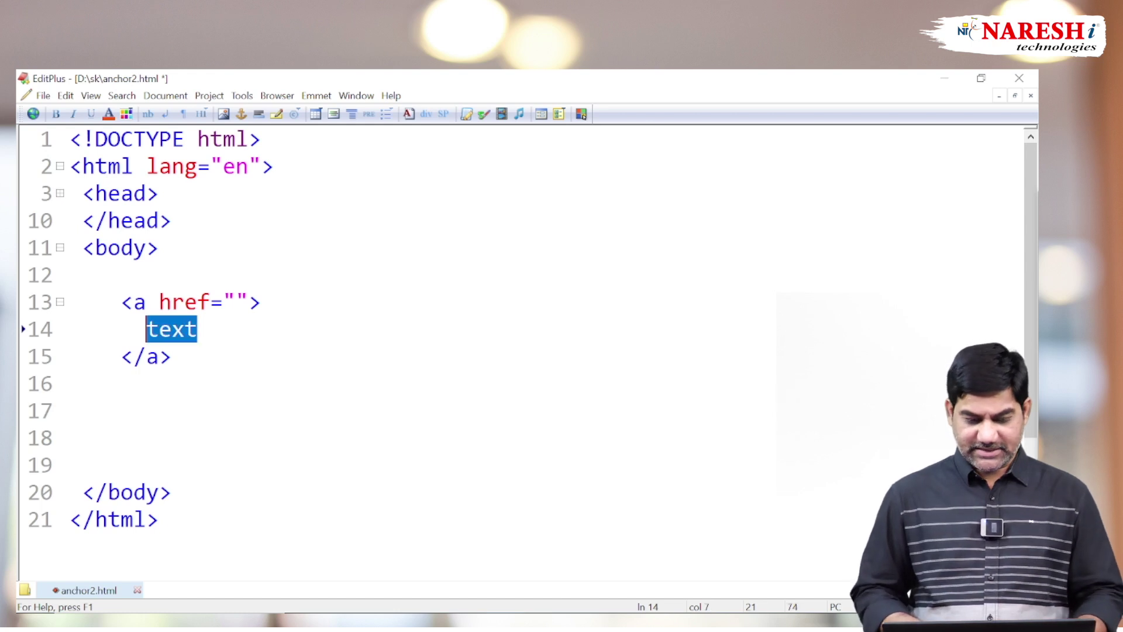
pyautogui.press('Delete')
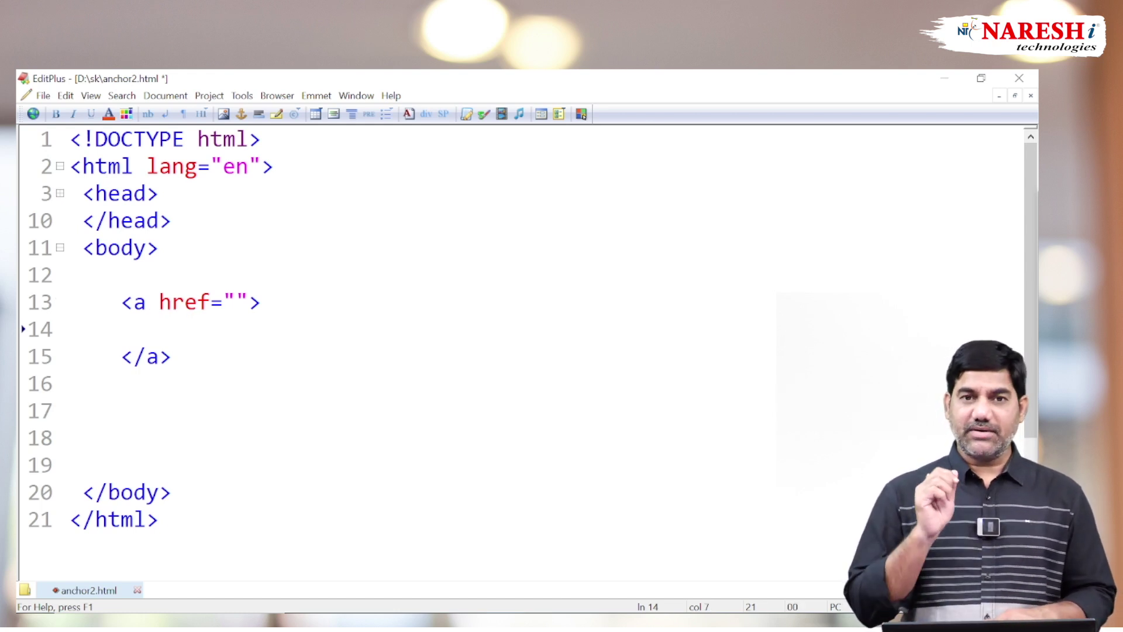
pyautogui.click(224, 114)
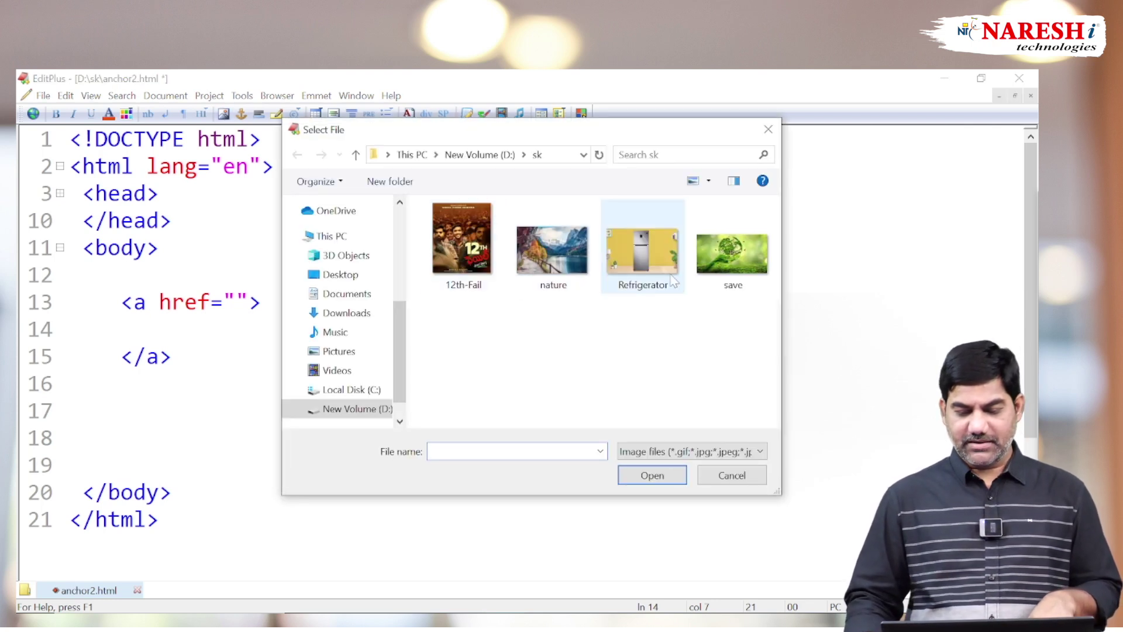
pyautogui.doubleClick(641, 254)
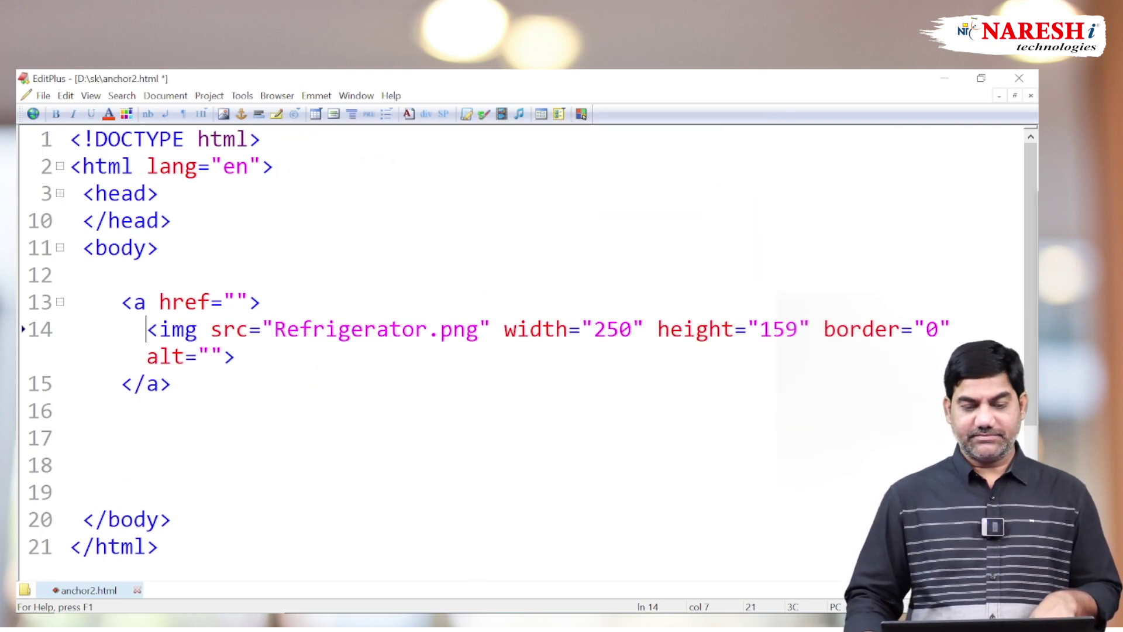
# Step: Save anchor2.html and preview it in the browser
pyautogui.hotkey('ctrl', 's')
pyautogui.hotkey('ctrl', 'b')
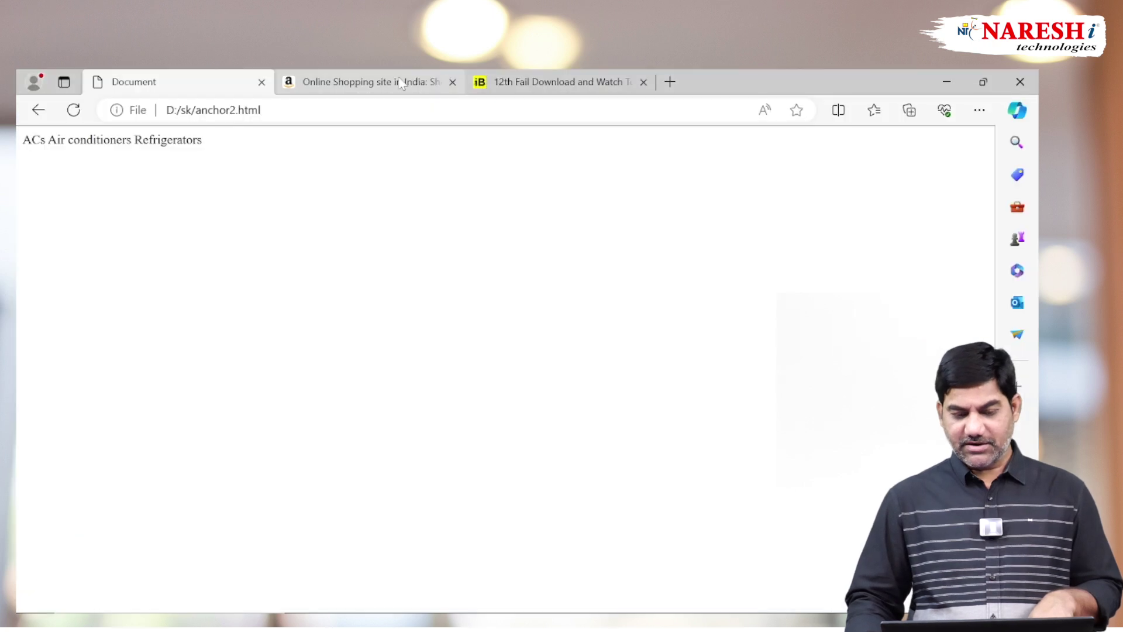
pyautogui.click(401, 82)
pyautogui.scroll(1, 922, 268)
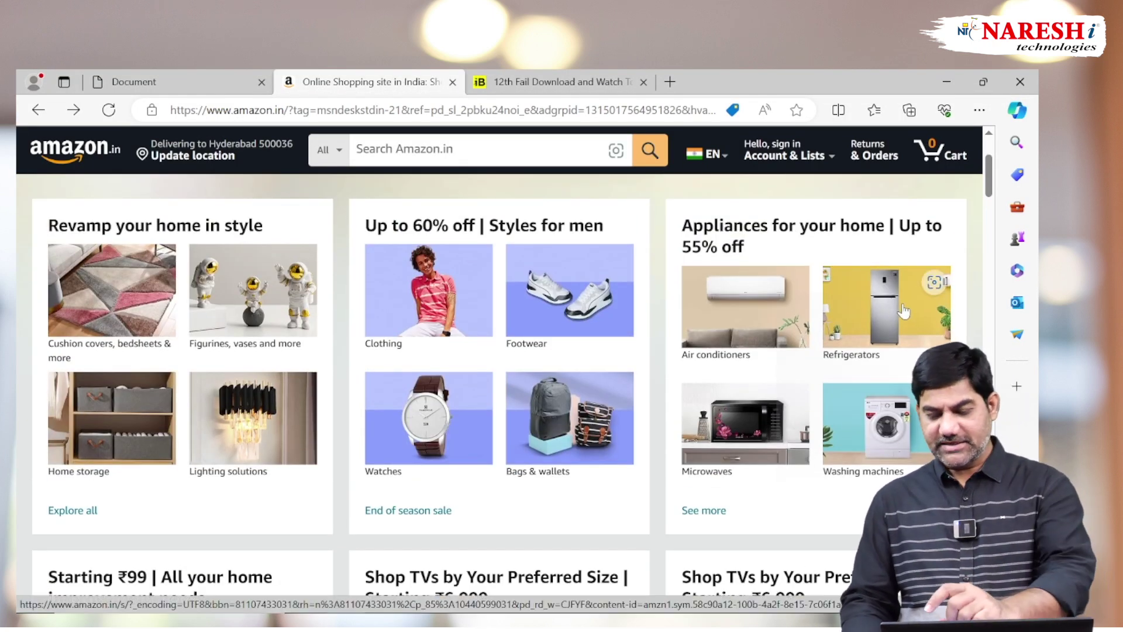
# Step: Delete the width, height and border attributes from the Refrigerator img tag
pyautogui.hotkey('alt', 'Tab')
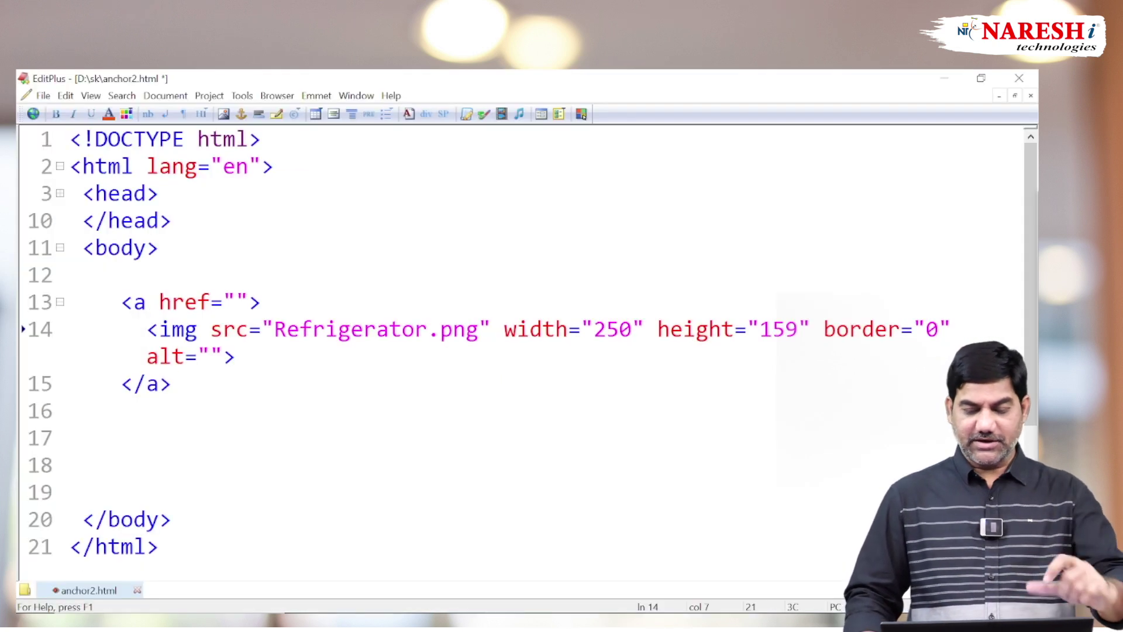
pyautogui.moveTo(491, 329); pyautogui.dragTo(952, 329)
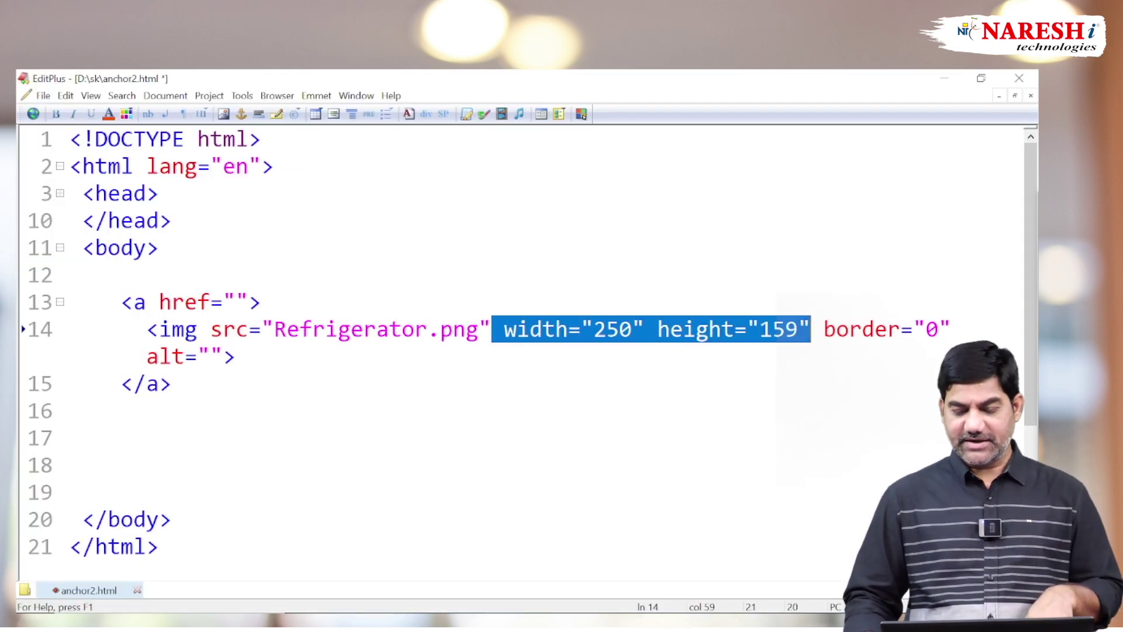
pyautogui.press('Delete')
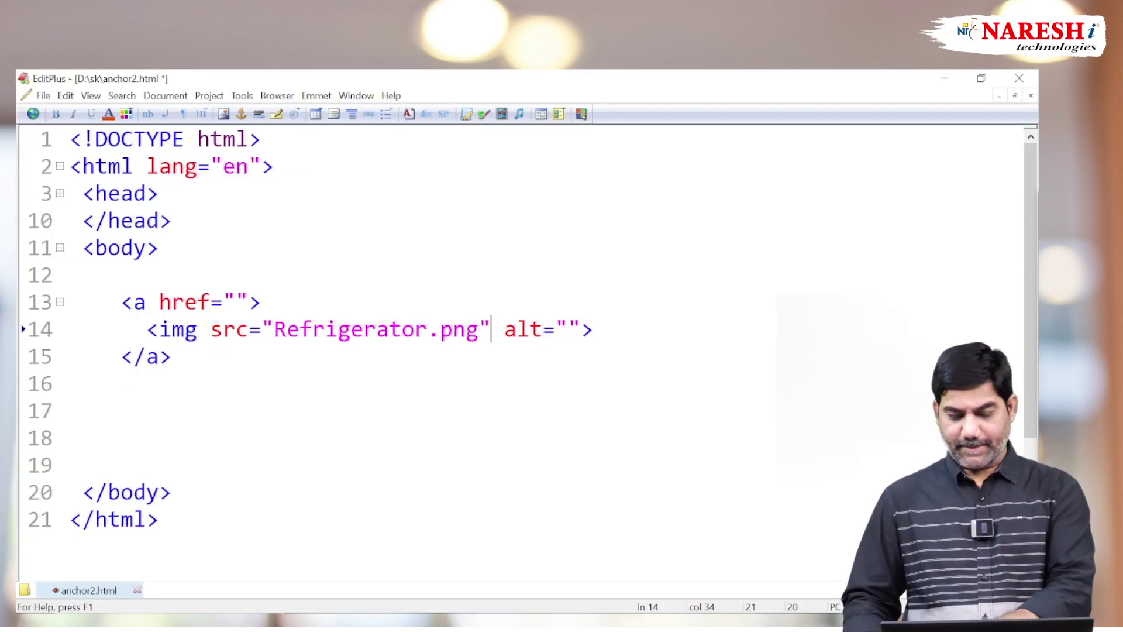
# Step: Highlight the image tag through the closing link tag to review it
pyautogui.press('Home')
pyautogui.hotkey('shift', 'Down')
pyautogui.hotkey('shift', 'End')
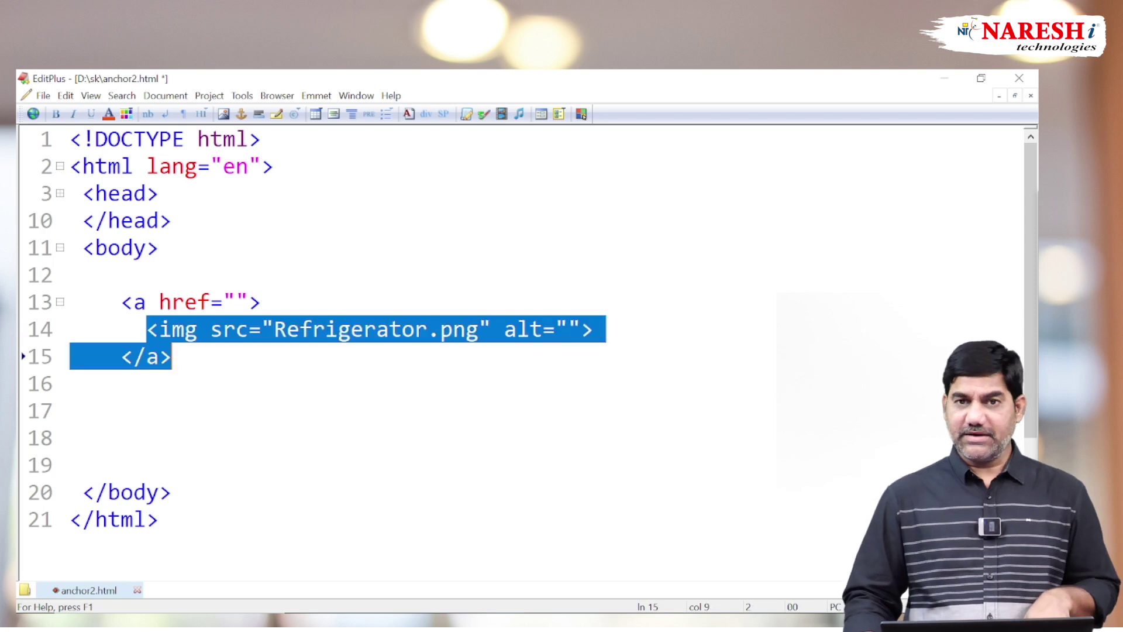
pyautogui.hotkey('shift', 'Home')
pyautogui.press('Down')
pyautogui.moveTo(274, 329)
pyautogui.mouseDown()
pyautogui.moveTo(404, 330)
pyautogui.moveTo(172, 357)
pyautogui.mouseUp()
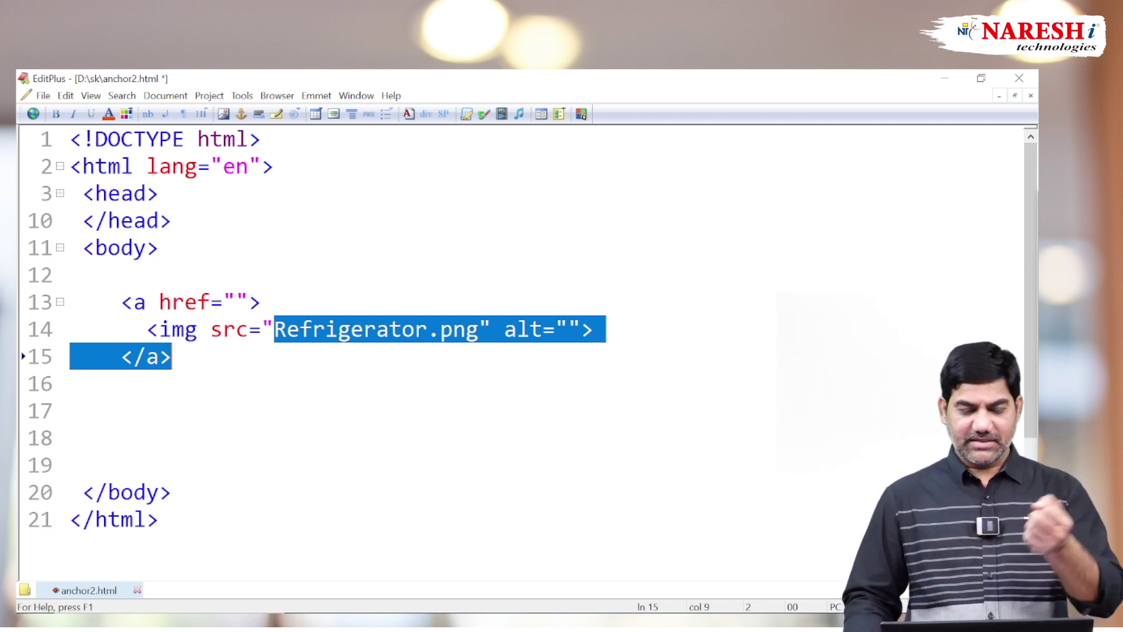
# Step: Locate the empty href quotes in the link, then return to Amazon in the browser
pyautogui.press('Down')
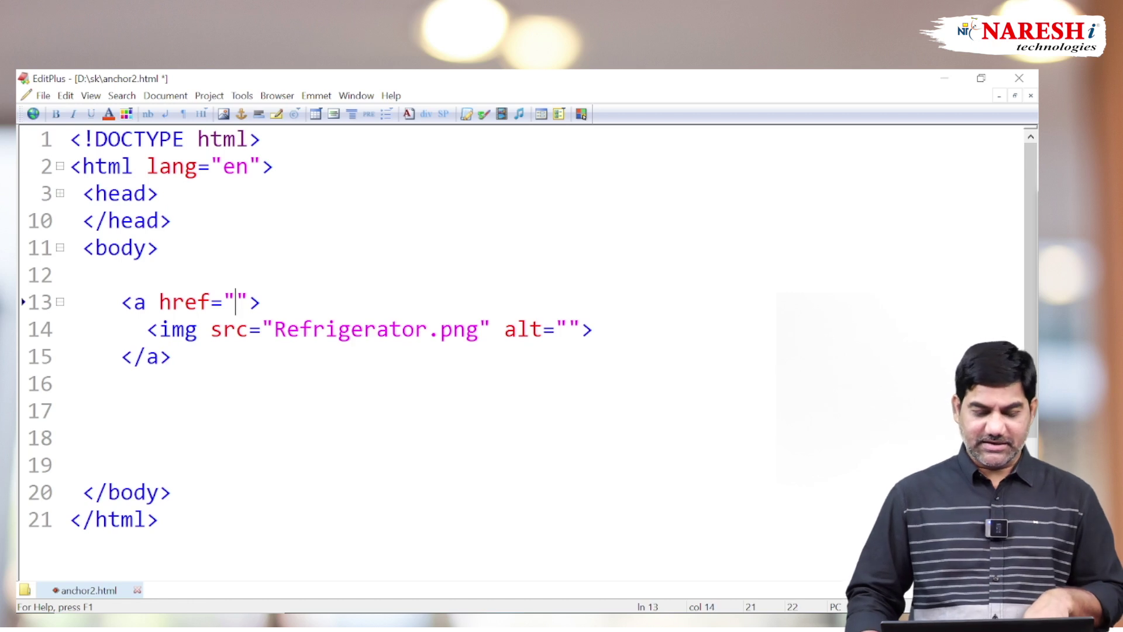
pyautogui.hotkey('shift', 'Right')
pyautogui.press('Left')
pyautogui.press('Left')
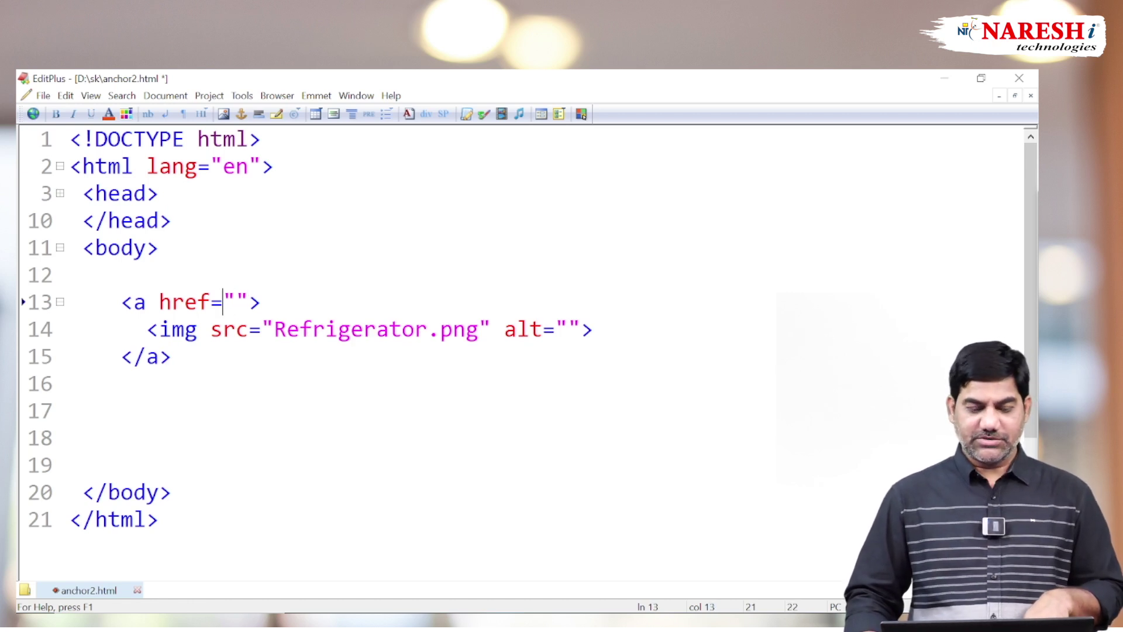
pyautogui.hotkey('shift', 'Right')
pyautogui.hotkey('shift', 'Right')
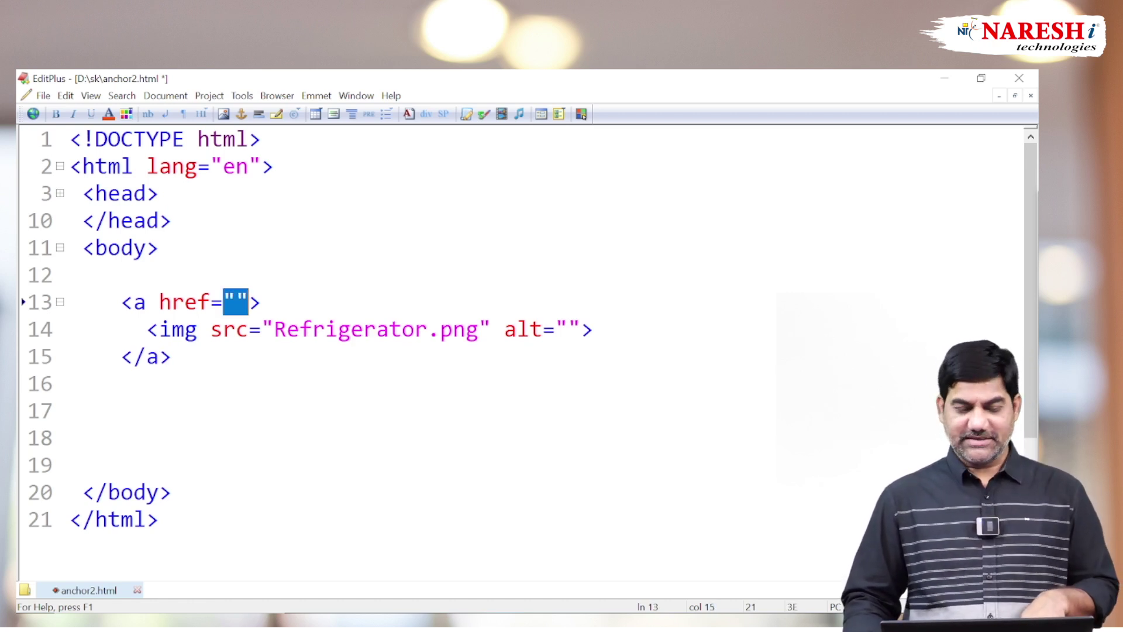
pyautogui.press('Down')
pyautogui.press('Down')
pyautogui.press('Down')
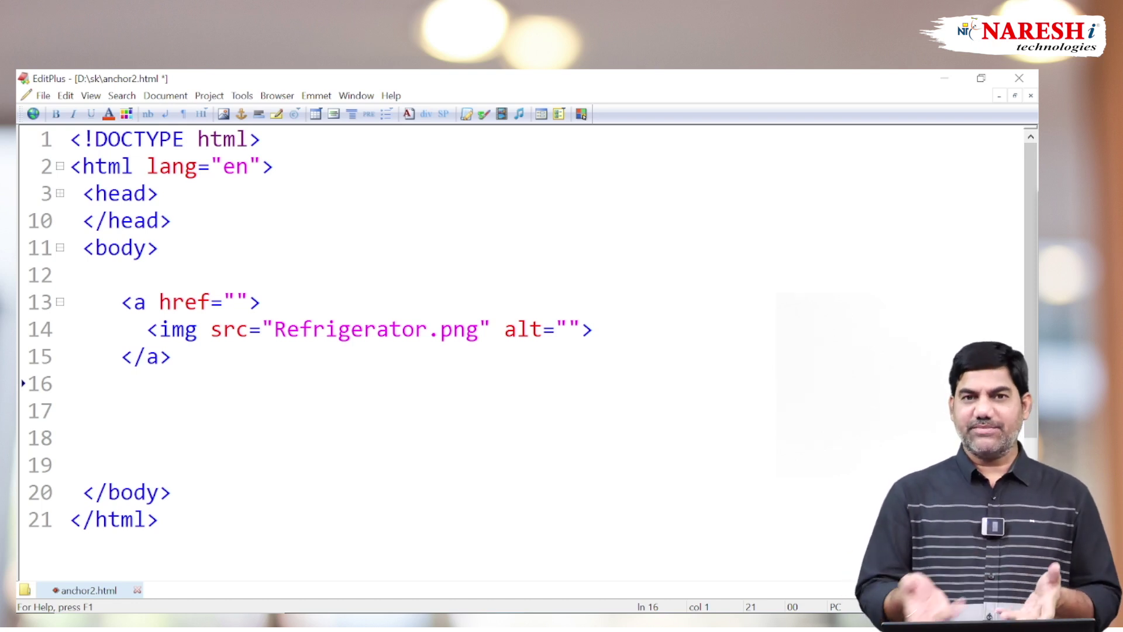
pyautogui.hotkey('alt', 'Tab')
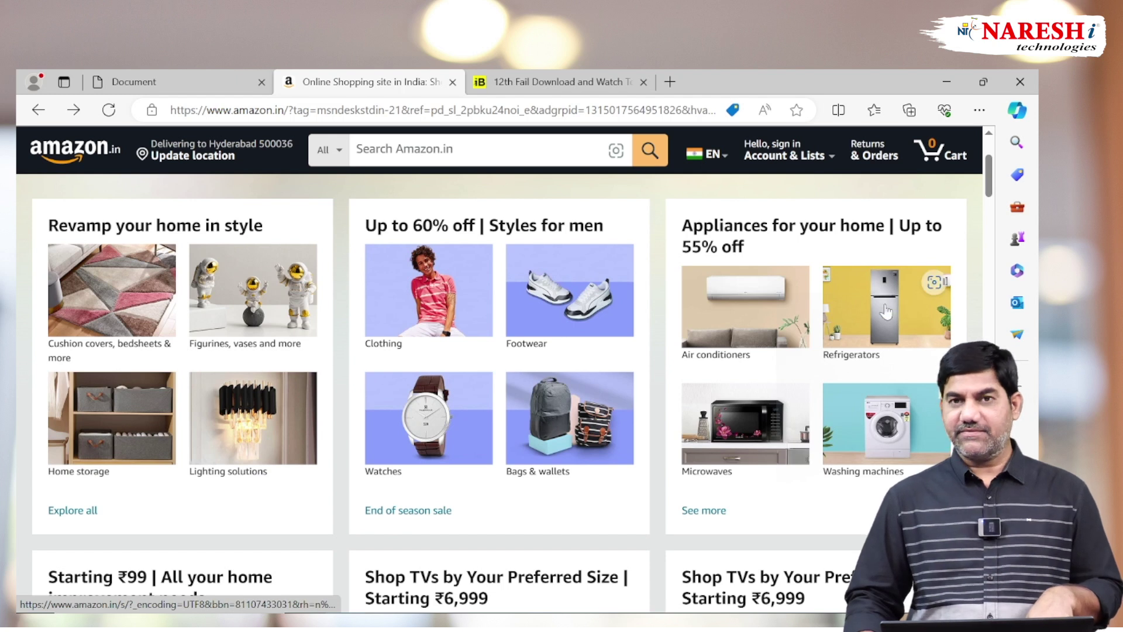
# Step: Open Amazon's refrigerator deals results and copy the page's full web address
pyautogui.click(902, 312)
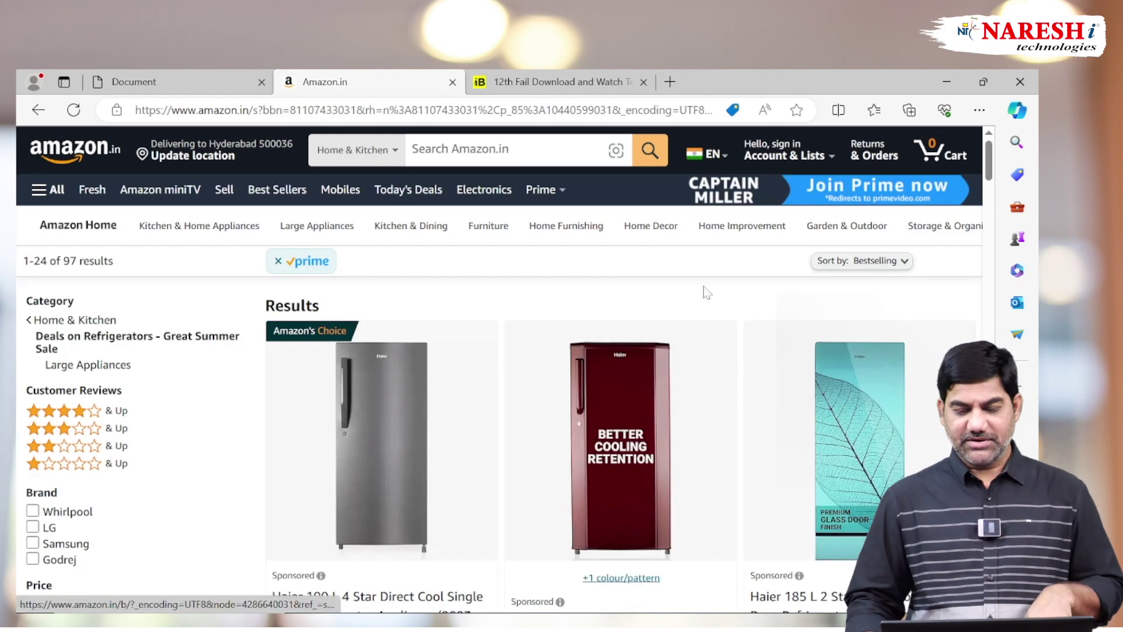
pyautogui.moveTo(619, 446)
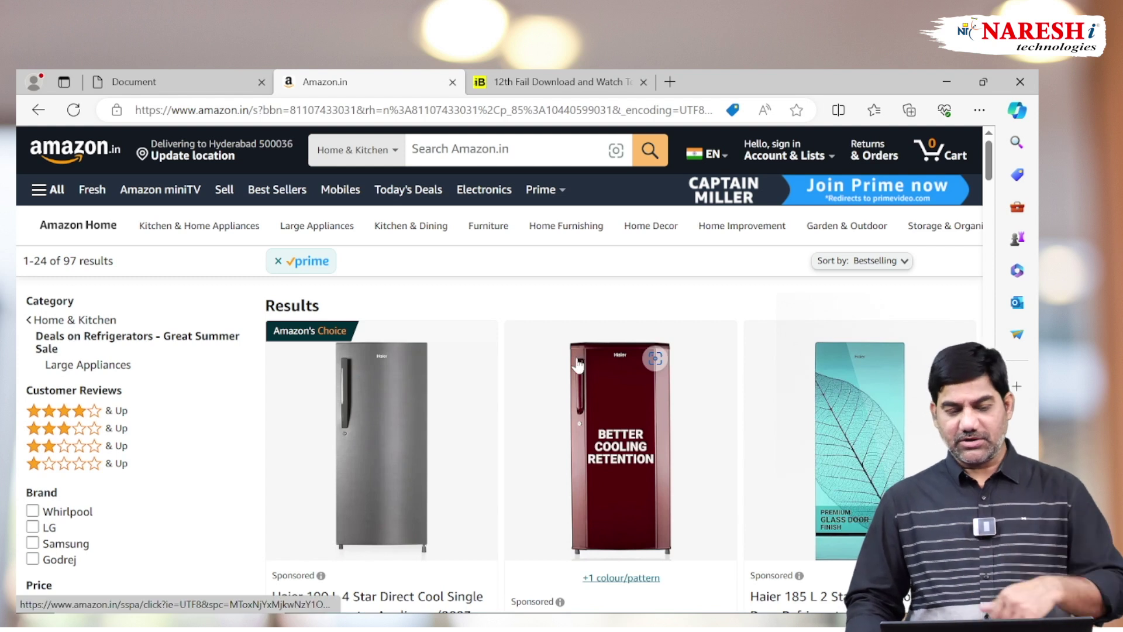
pyautogui.click(234, 112)
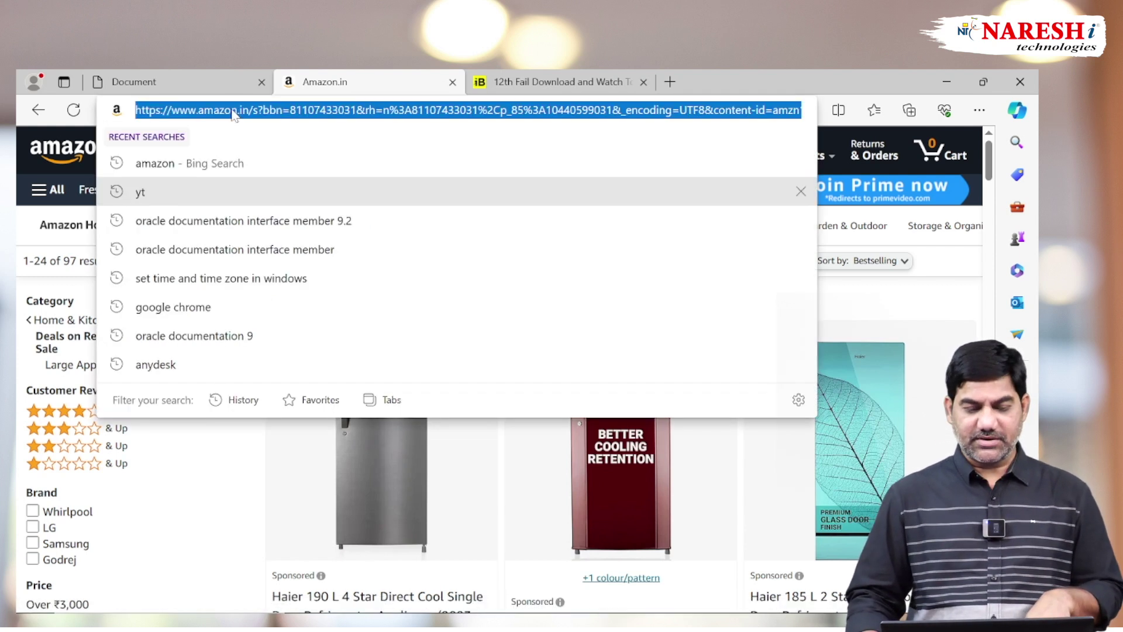
pyautogui.doubleClick(234, 112)
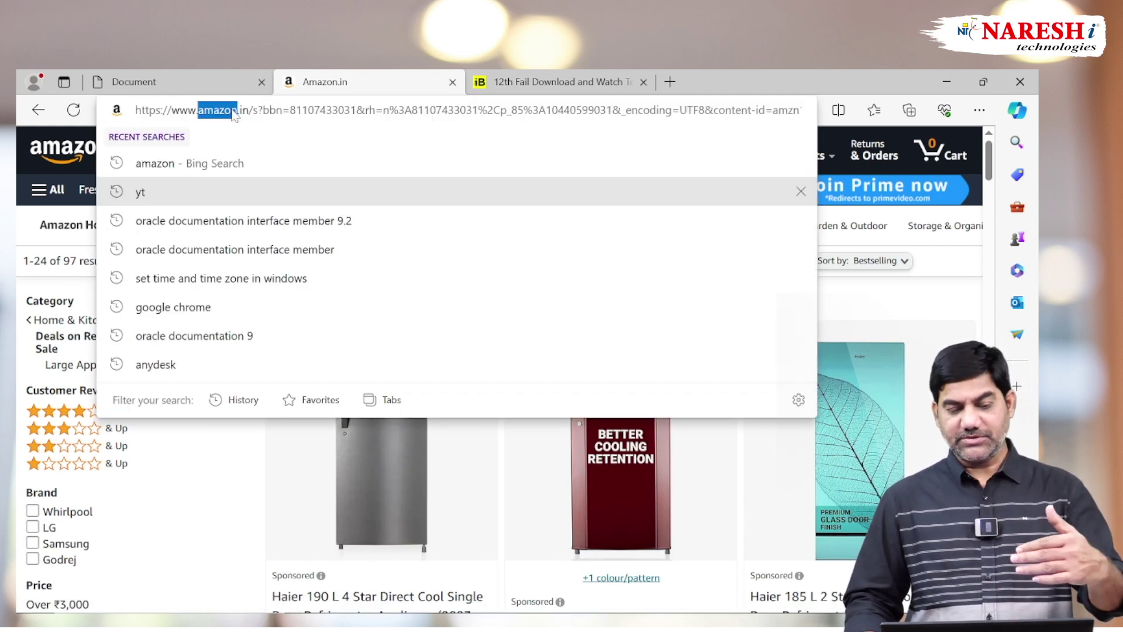
pyautogui.hotkey('ctrl', 'a')
pyautogui.hotkey('ctrl', 'a')
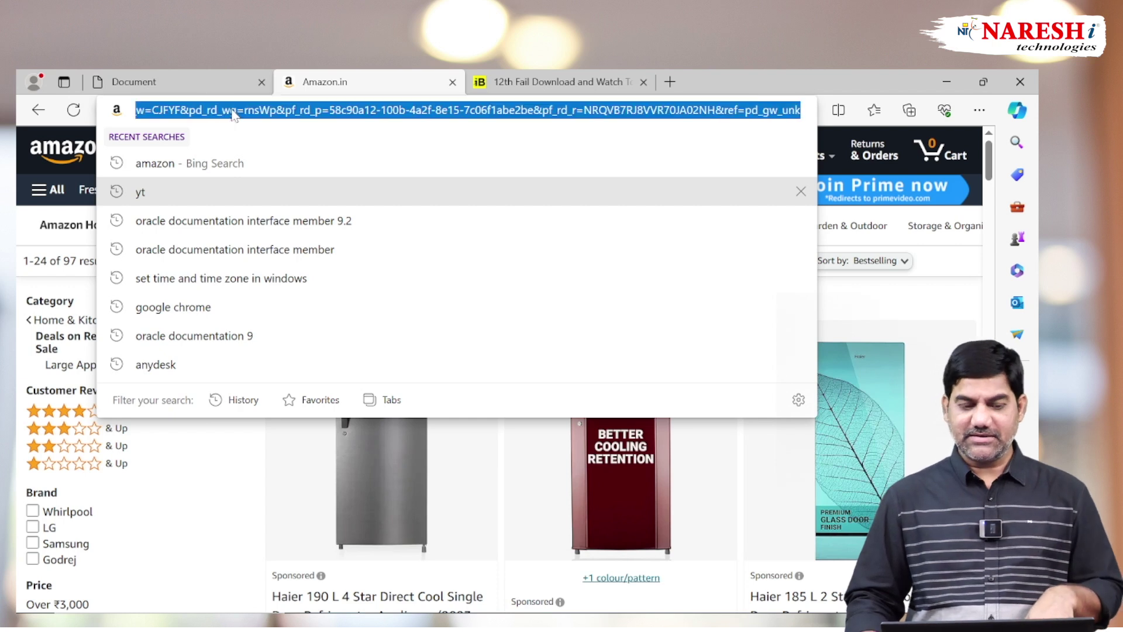
pyautogui.rightClick(235, 115)
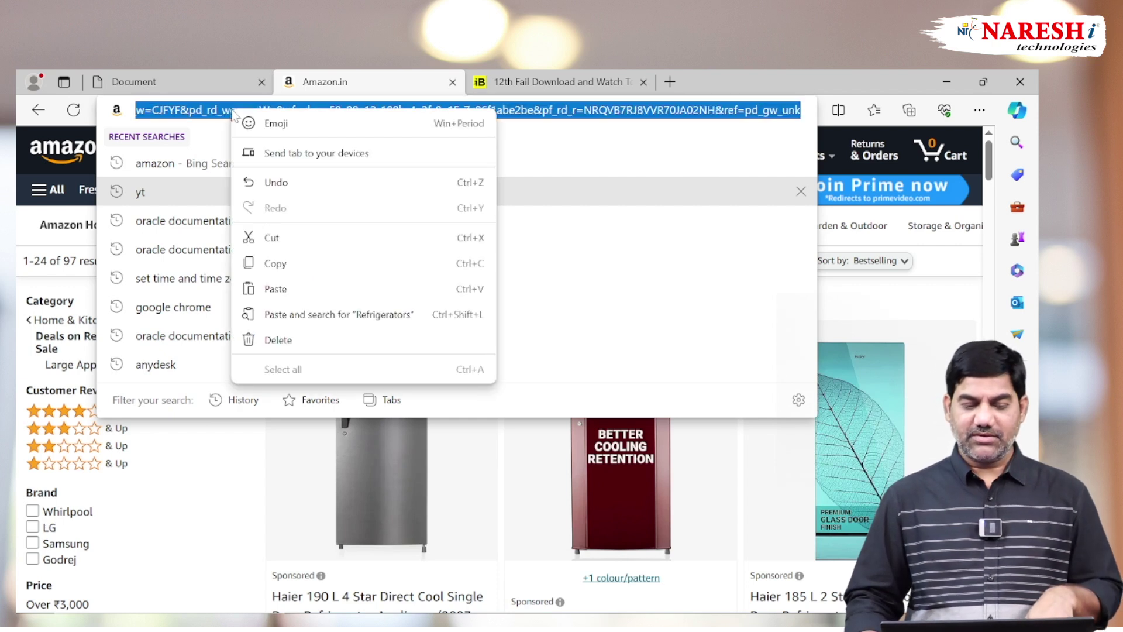
pyautogui.click(277, 263)
# Step: Paste the Amazon refrigerator address into the link's empty href and review the link
pyautogui.hotkey('alt', 'Tab')
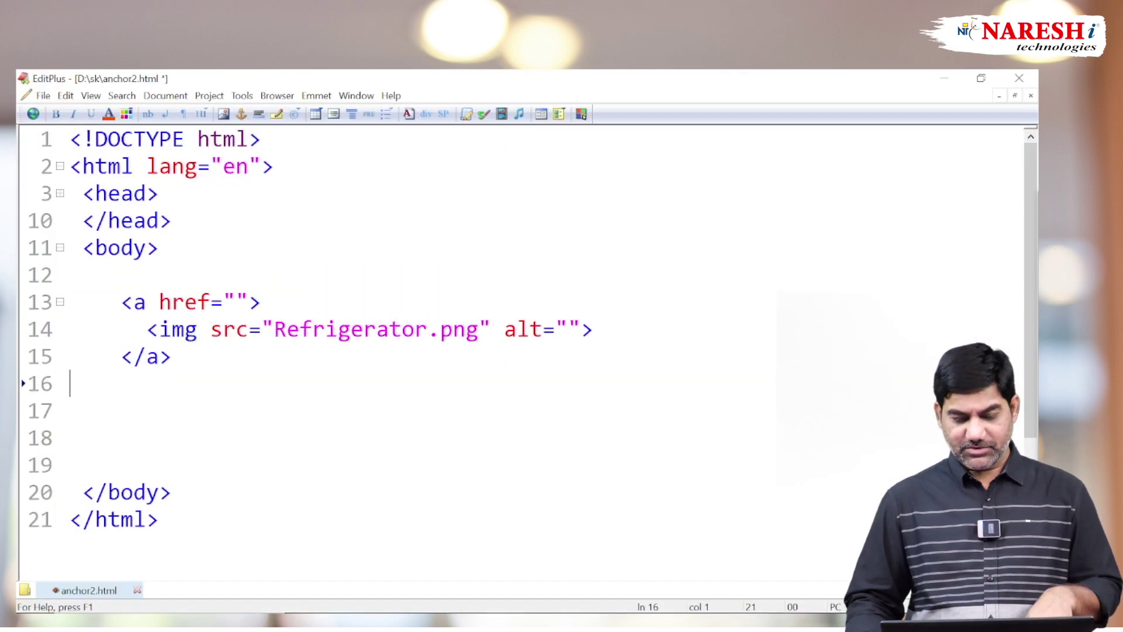
pyautogui.click(235, 302)
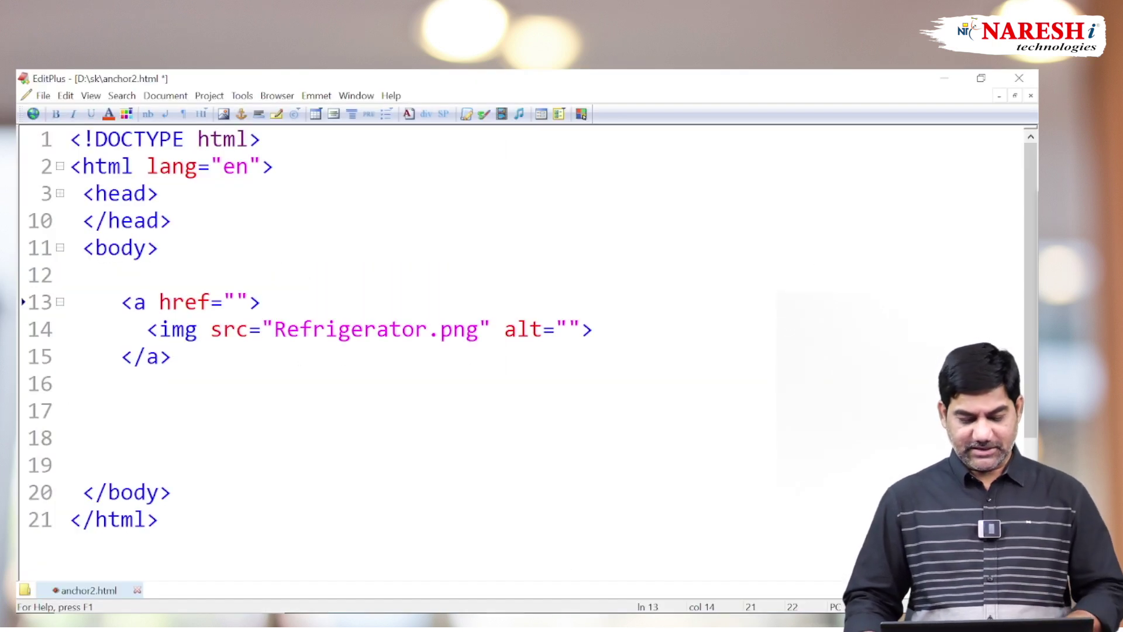
pyautogui.hotkey('ctrl', 'v')
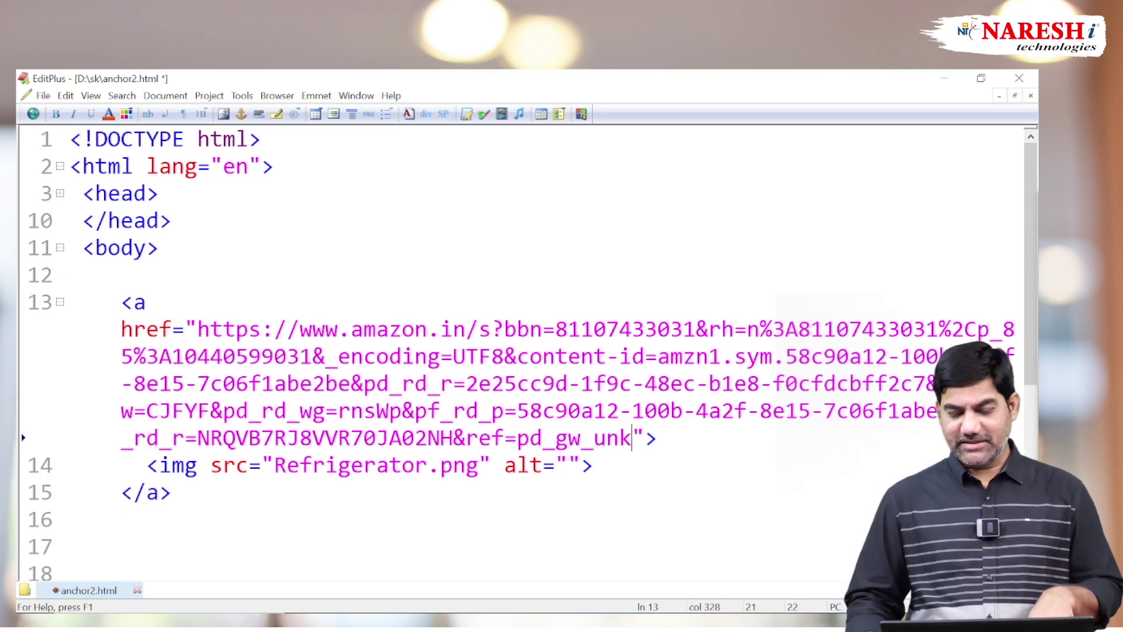
pyautogui.moveTo(186, 329); pyautogui.dragTo(632, 437)
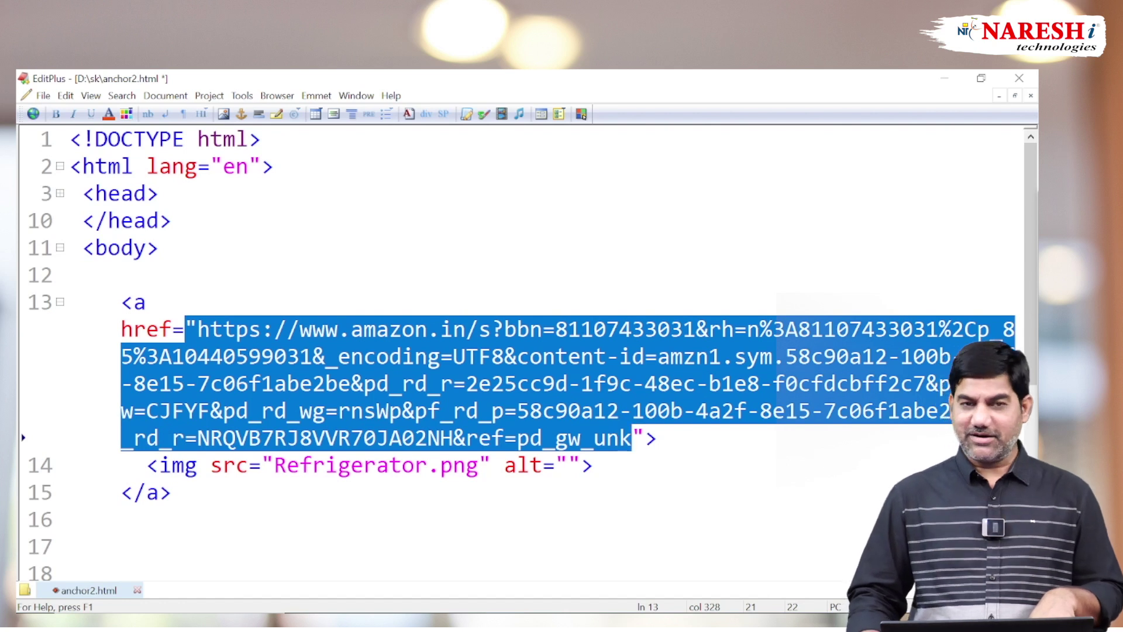
pyautogui.click(454, 410)
pyautogui.scroll(-1, 453, 409)
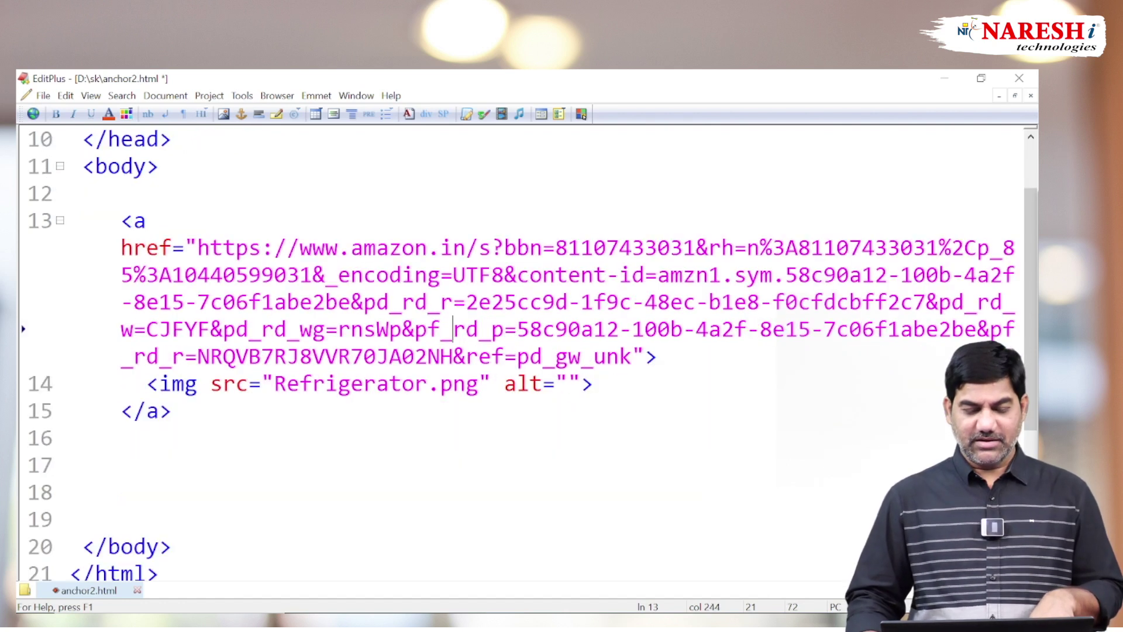
pyautogui.moveTo(121, 221)
pyautogui.mouseDown()
pyautogui.moveTo(175, 356)
pyautogui.moveTo(172, 411)
pyautogui.mouseUp()
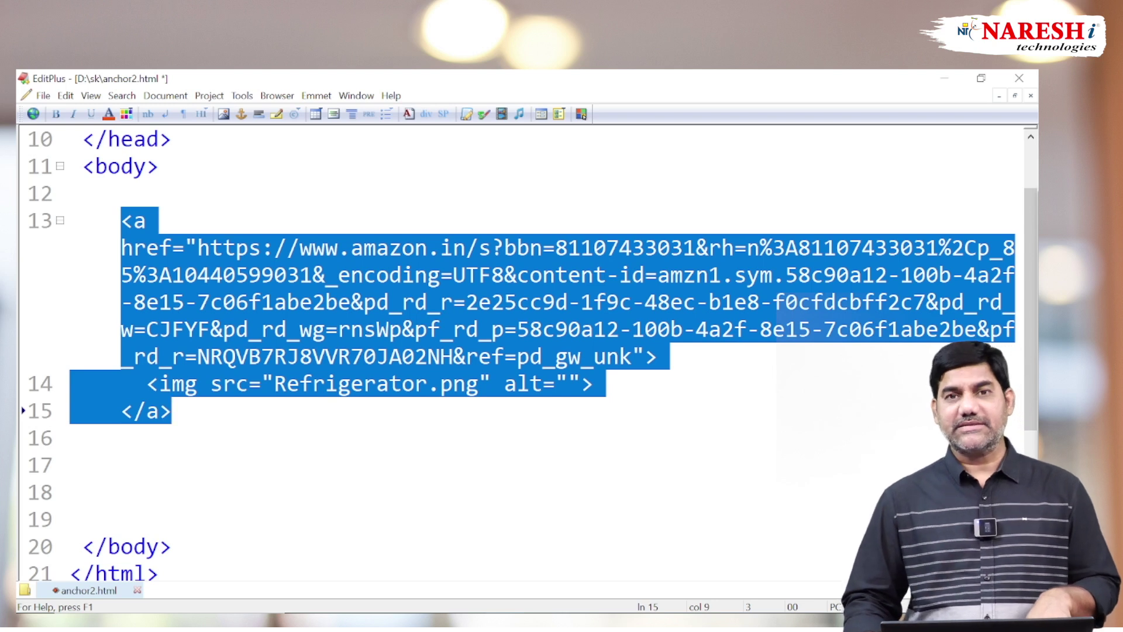
pyautogui.press('Down')
# Step: Save anchor2.html and reload its preview in Edge
pyautogui.hotkey('ctrl', 's')
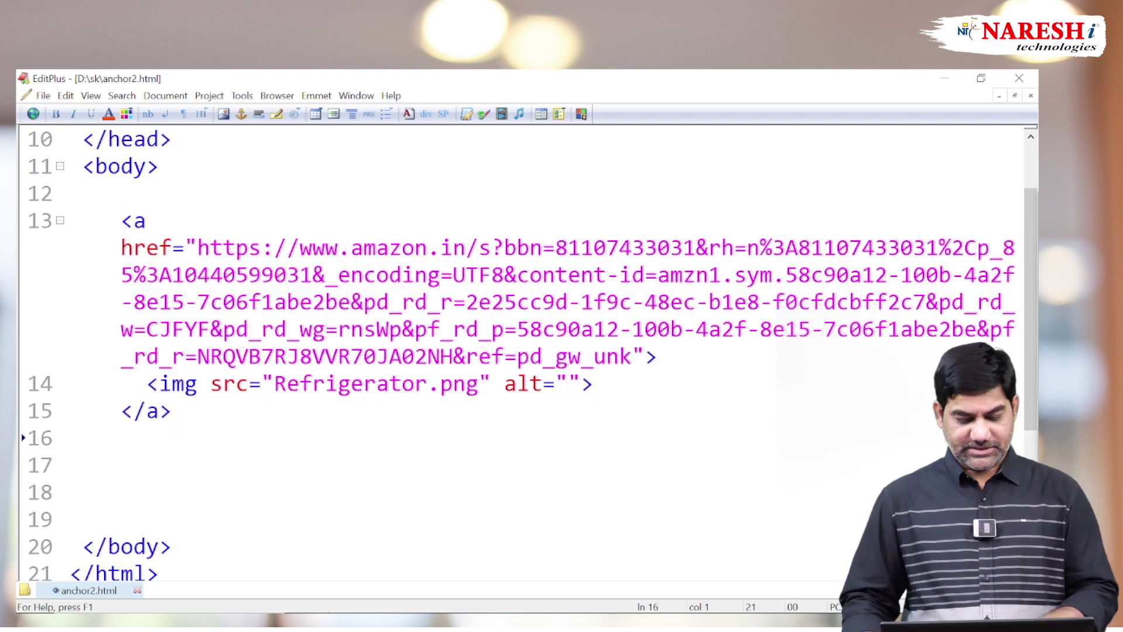
pyautogui.hotkey('alt', 'Tab')
pyautogui.click(132, 82)
pyautogui.click(74, 110)
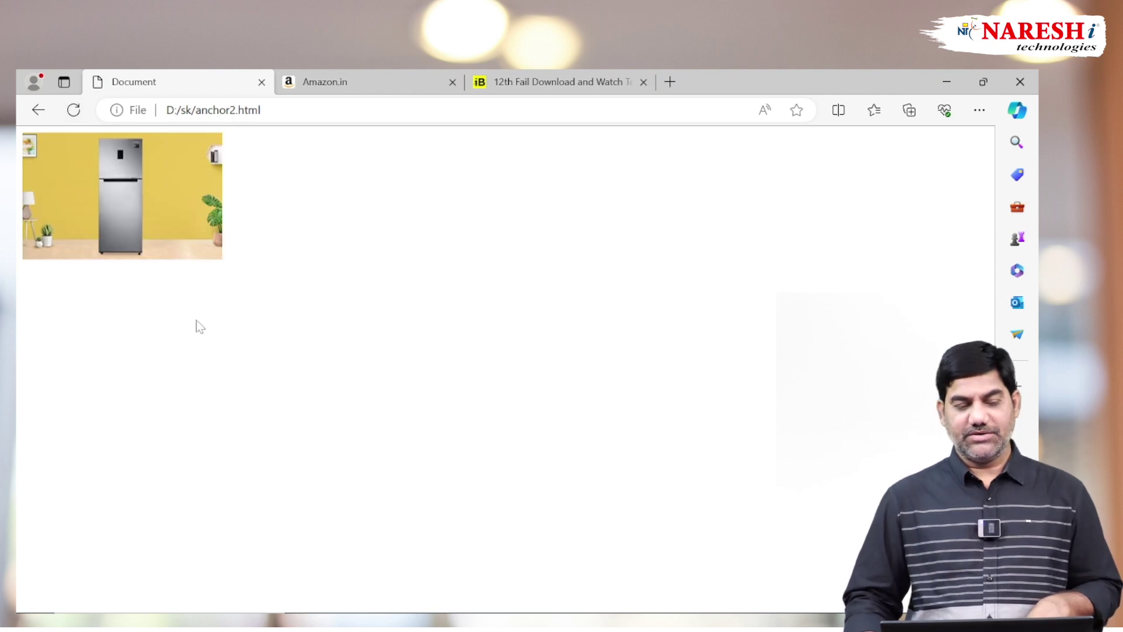
# Step: Start the 'my page' h2 heading on an indented line 12 above the link
pyautogui.hotkey('alt', 'Tab')
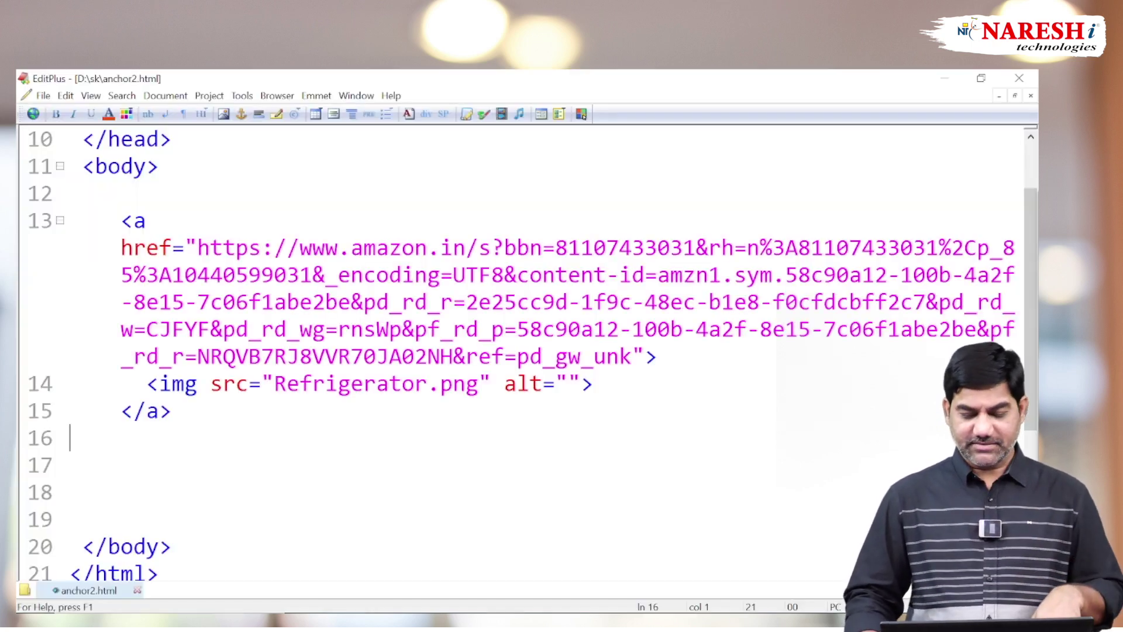
pyautogui.press('Tab')
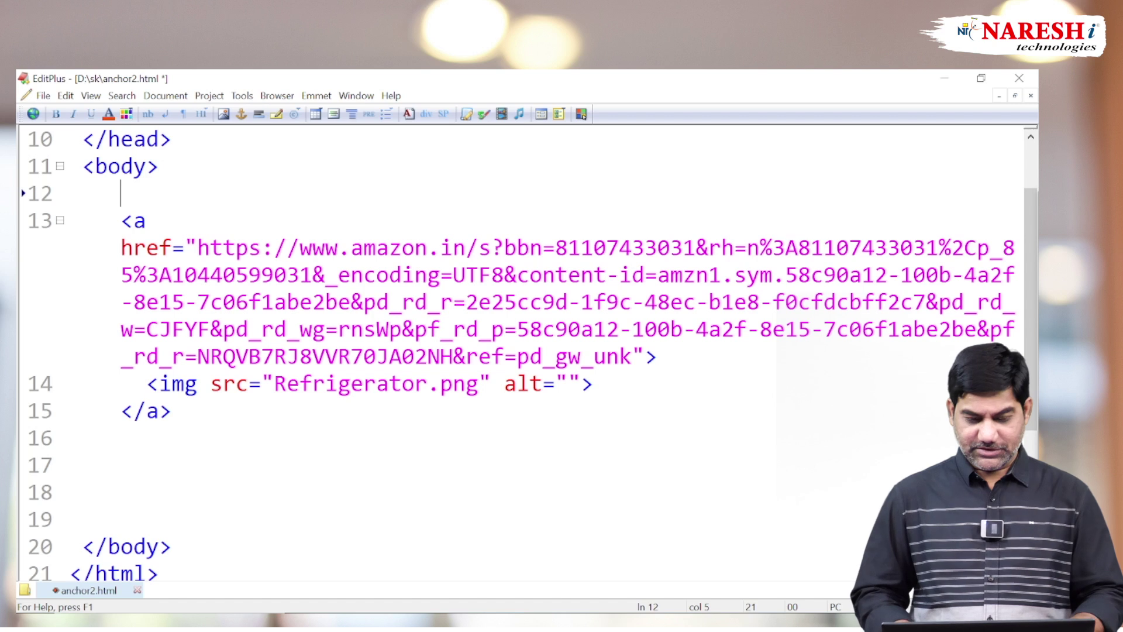
pyautogui.write('<h2>')
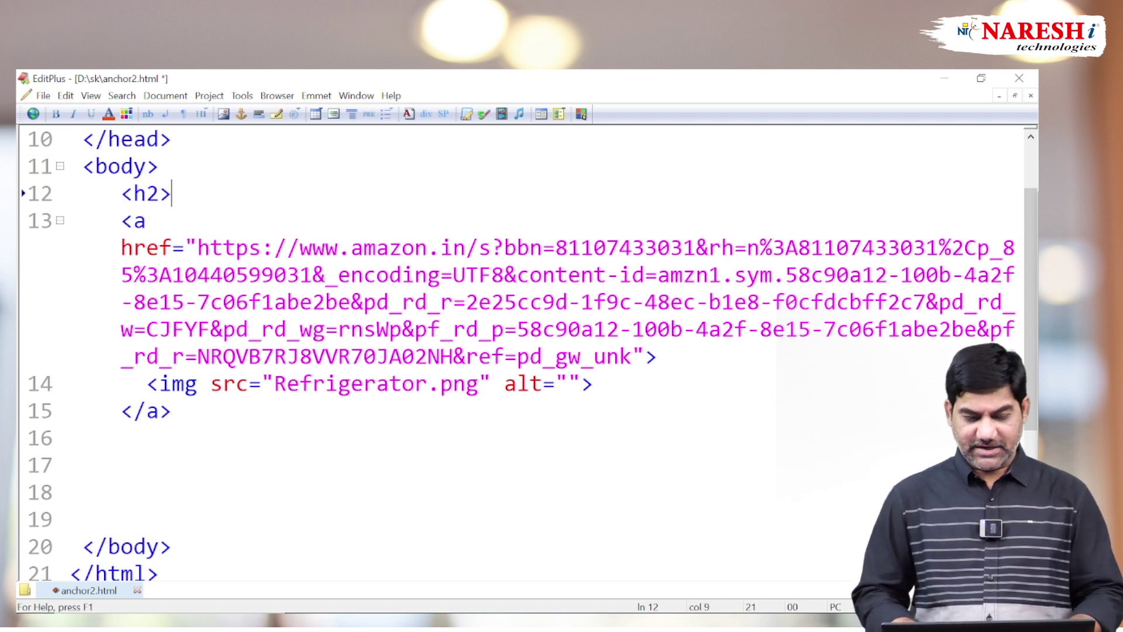
pyautogui.write('my page')
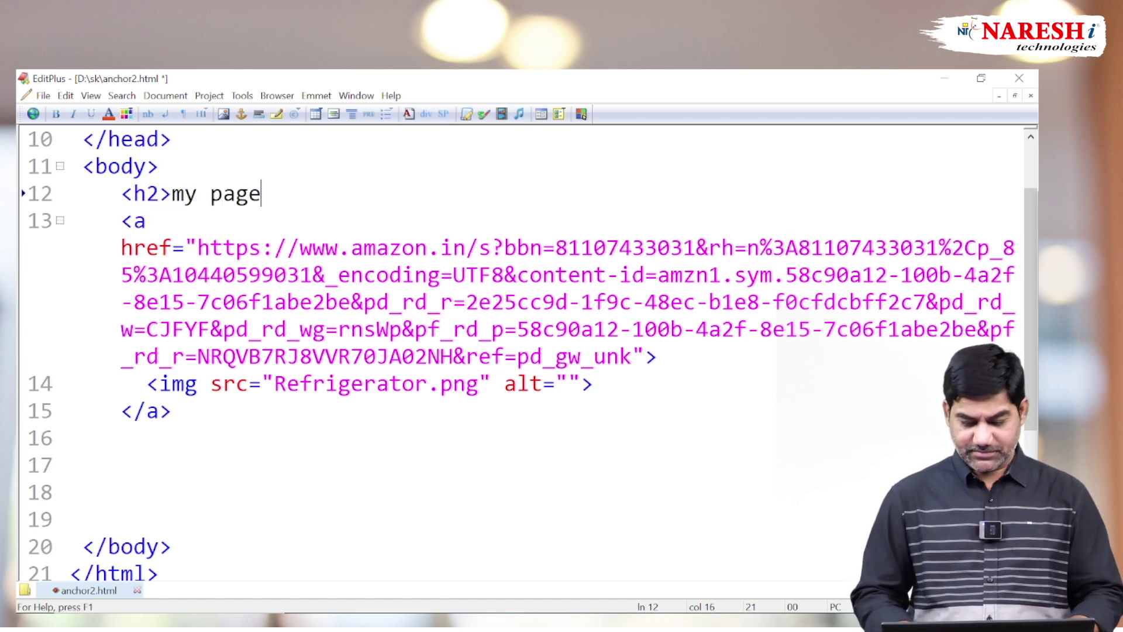
pyautogui.write('</h2>')
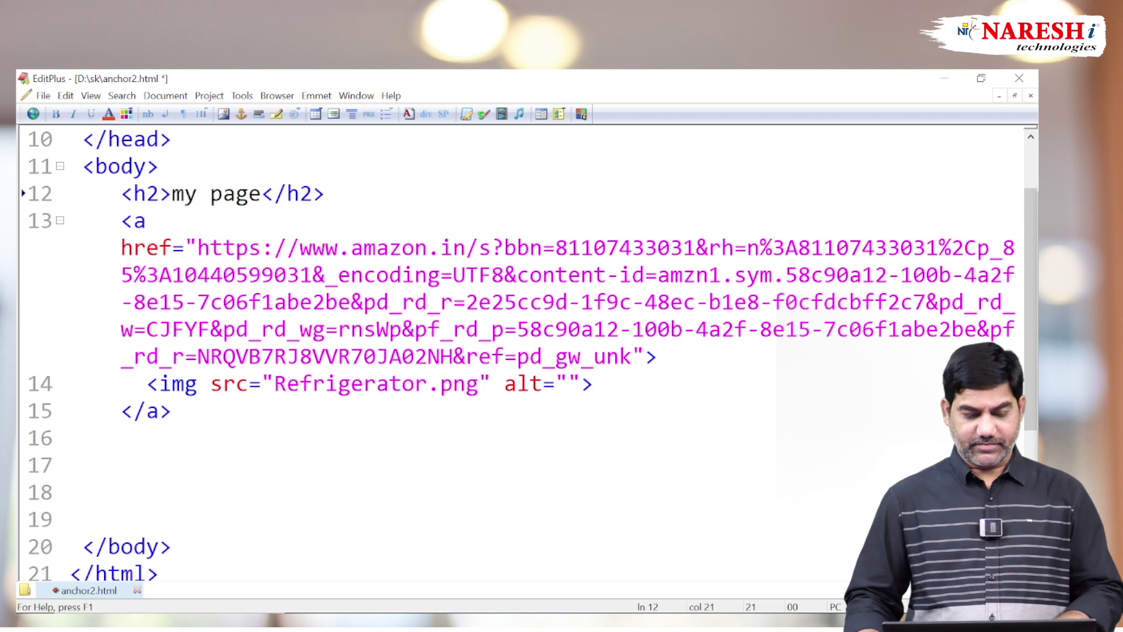
# Step: Reload the preview to show the 'my page' heading, and test the fridge image link to Amazon
pyautogui.hotkey('alt', 'Tab')
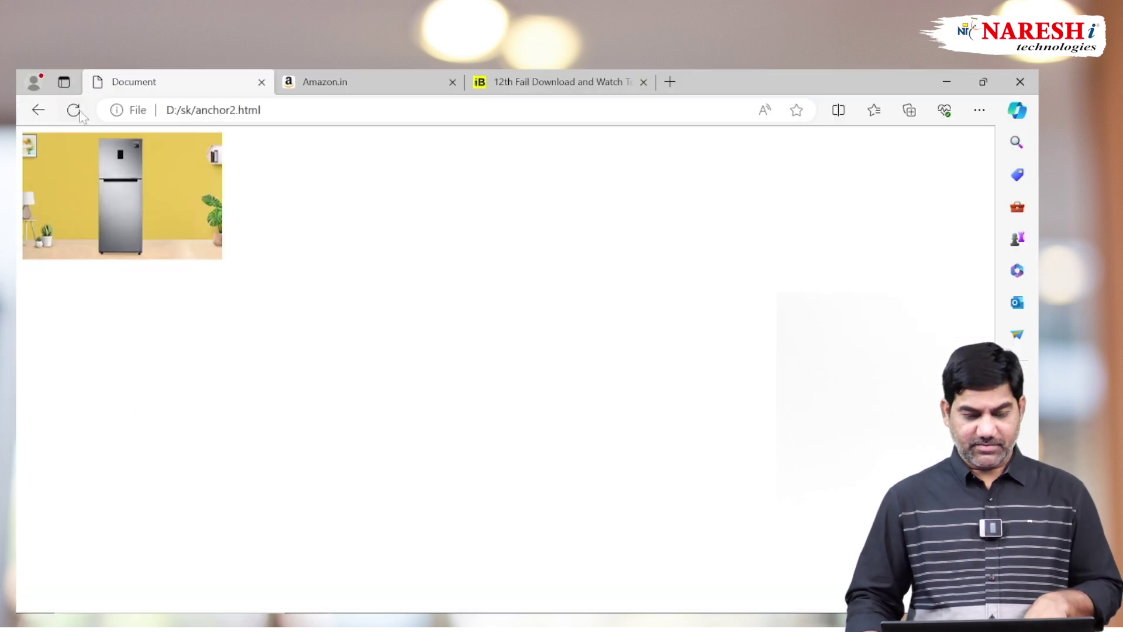
pyautogui.click(73, 110)
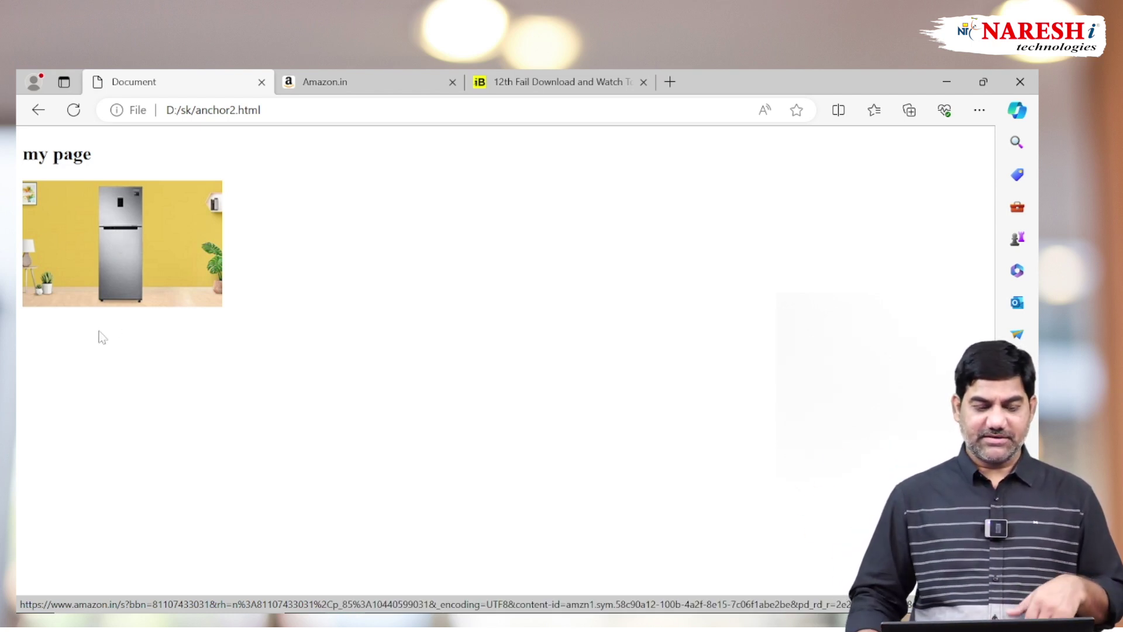
pyautogui.click(123, 252)
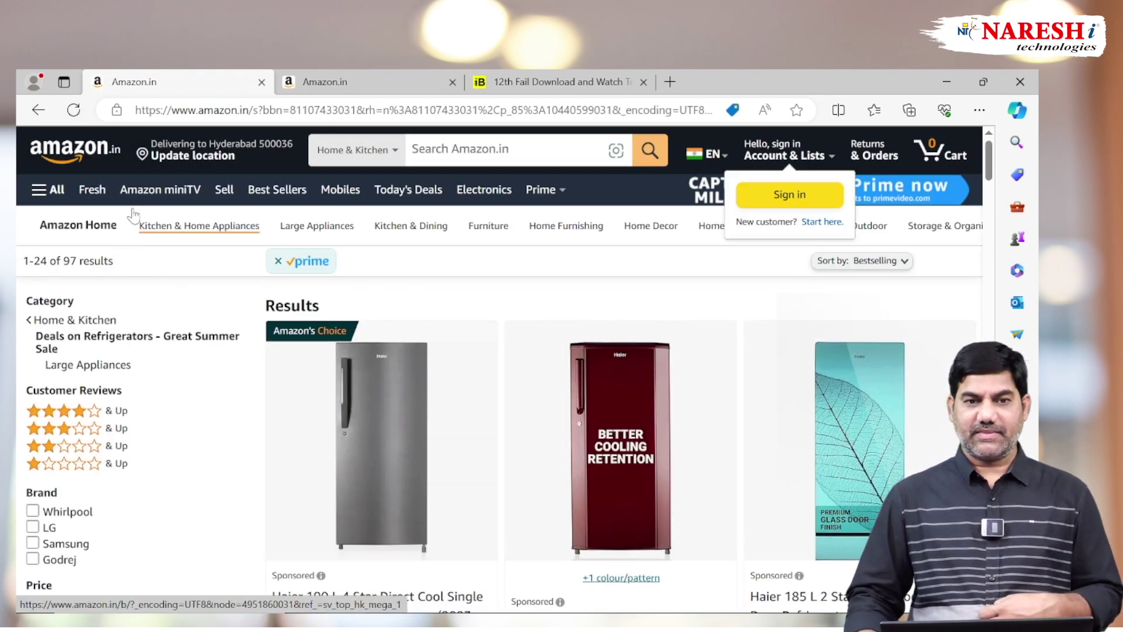
pyautogui.click(38, 110)
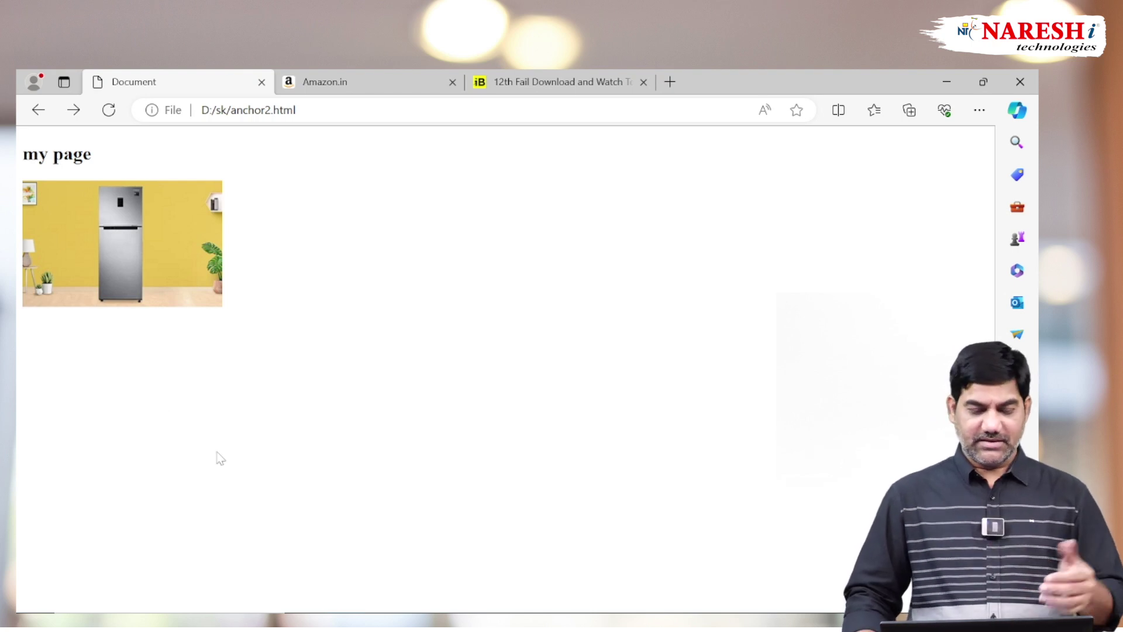
pyautogui.hotkey('alt', 'Tab')
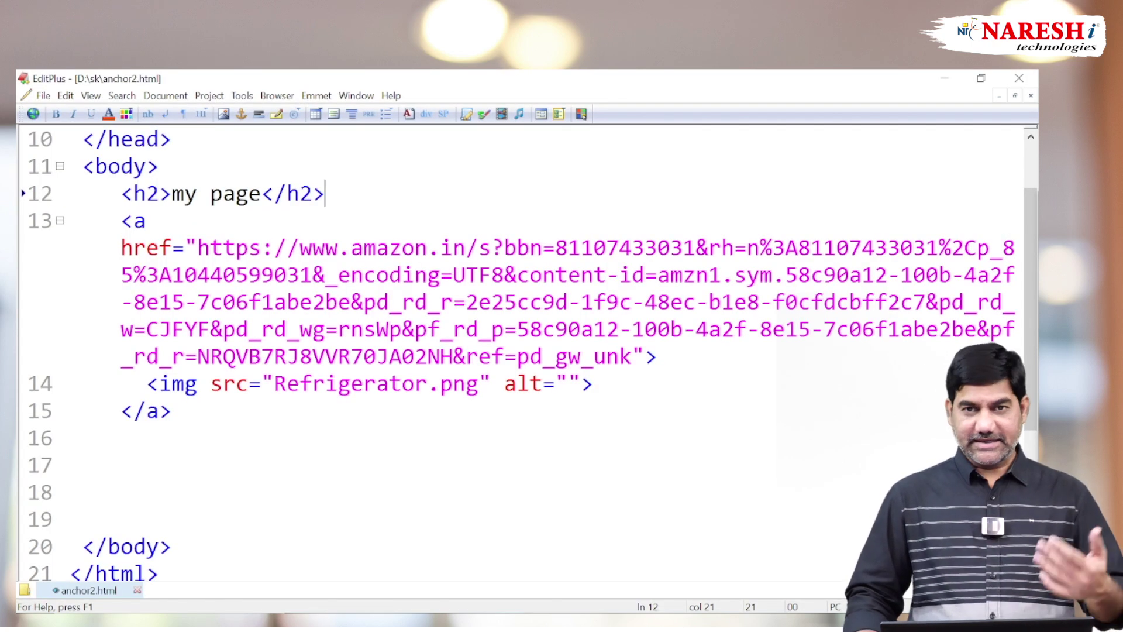
# Step: Add a line break after the fridge image and start a new line below it
pyautogui.press('Down')
pyautogui.press('Down')
pyautogui.press('End')
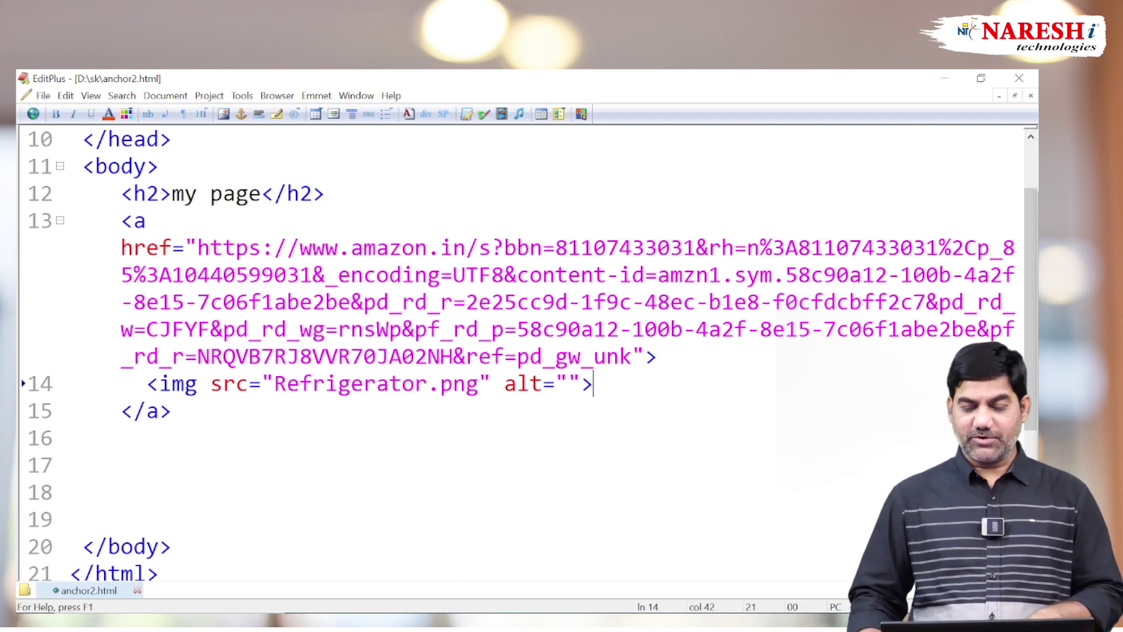
pyautogui.press('Return')
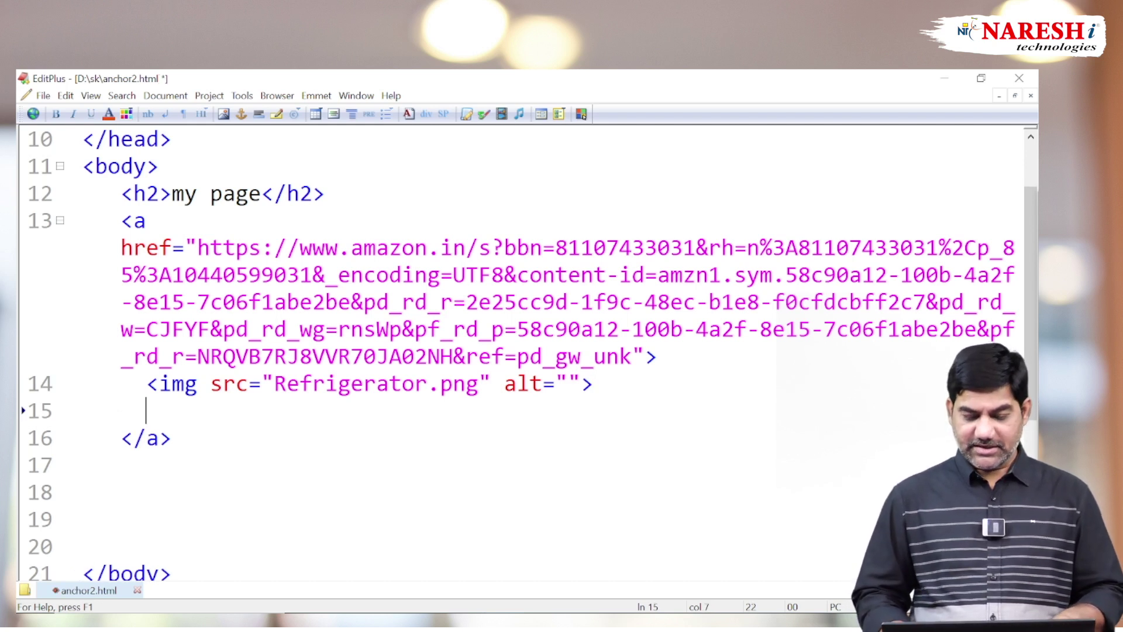
pyautogui.write('<br>')
pyautogui.press('Return')
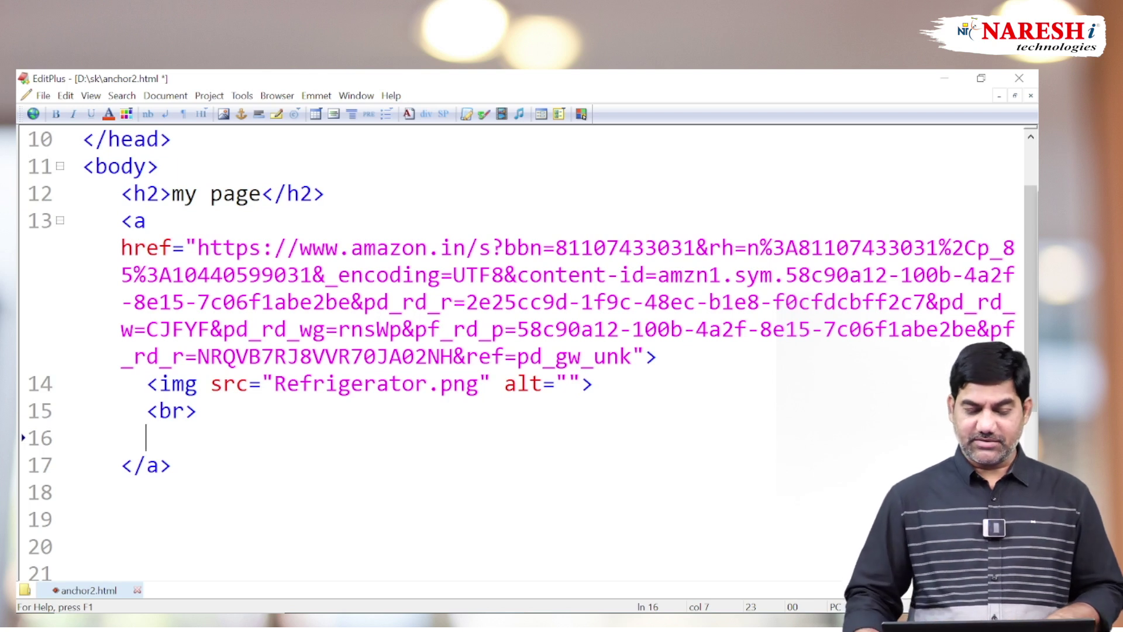
# Step: Copy 'Refrigerator' from the image src as indented link text, and save anchor2.html
pyautogui.click(312, 384)
pyautogui.doubleClick(312, 384)
pyautogui.hotkey('ctrl', 'c')
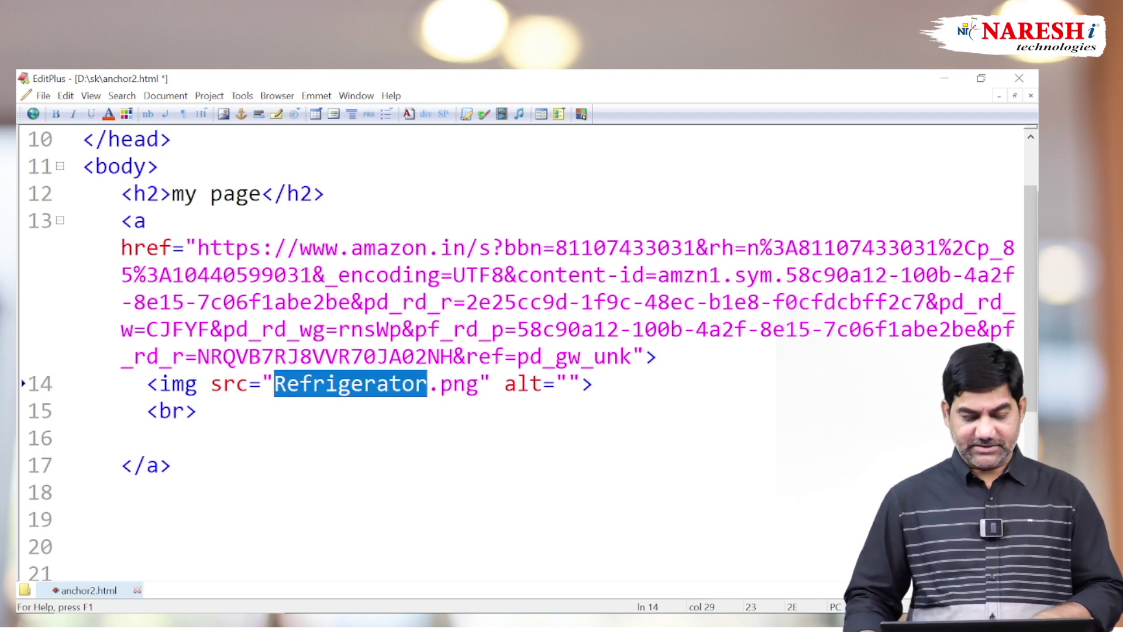
pyautogui.press('Down')
pyautogui.press('Down')
pyautogui.hotkey('ctrl', 'v')
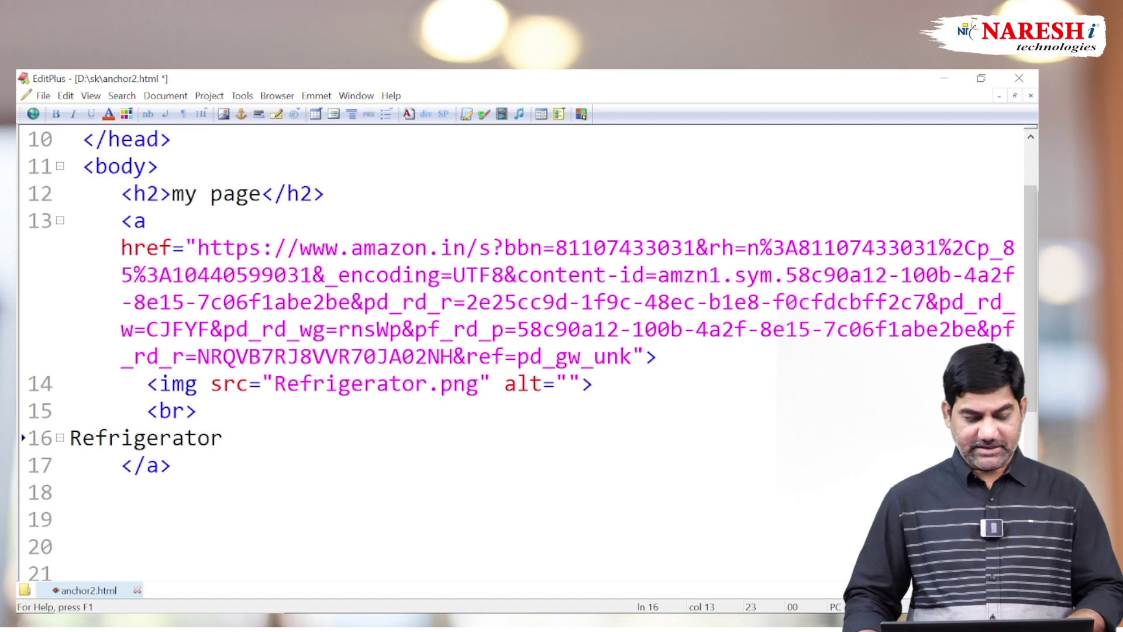
pyautogui.press('Home')
pyautogui.press('Tab')
pyautogui.press('Tab')
pyautogui.press('BackSpace')
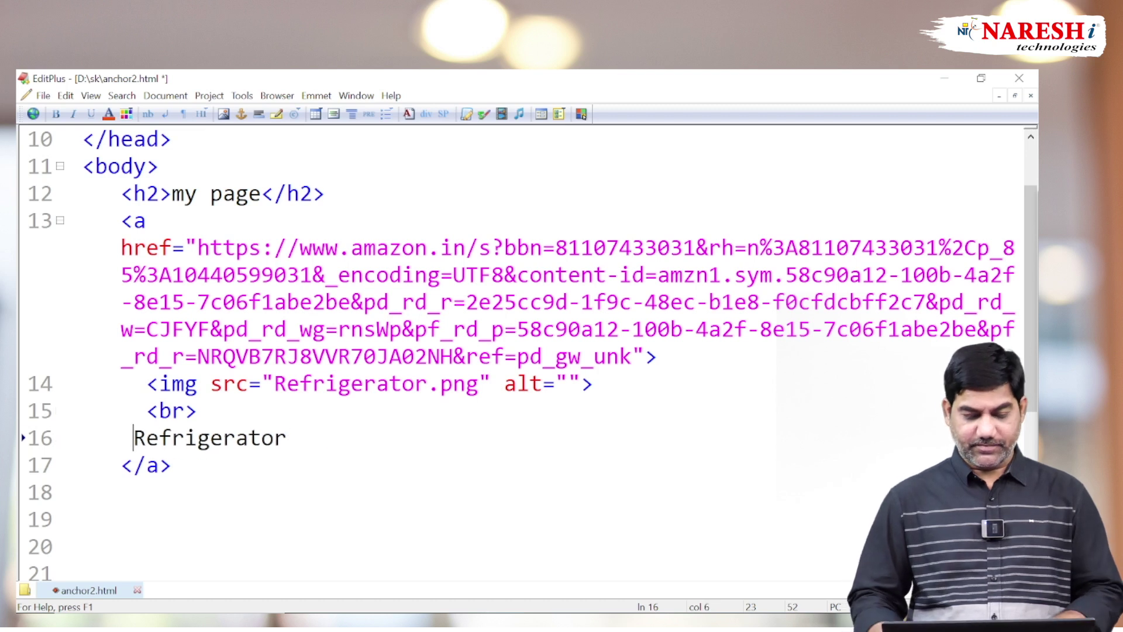
pyautogui.hotkey('ctrl', 's')
pyautogui.hotkey('alt', 'Tab')
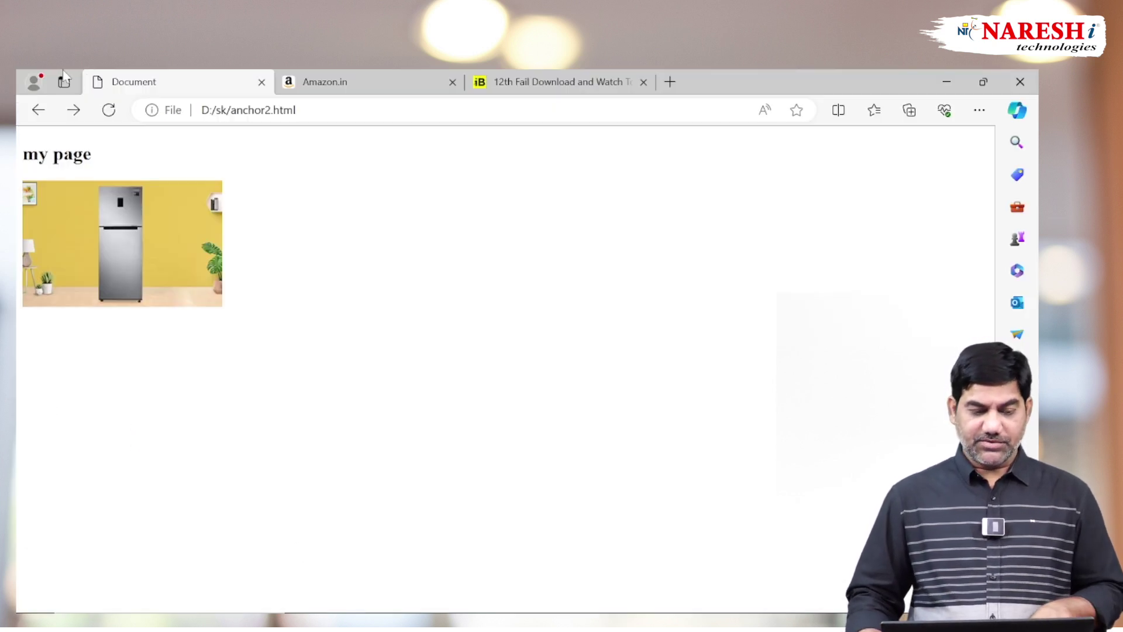
# Step: Reload the anchor2.html preview so the new Refrigerator text link shows
pyautogui.click(109, 110)
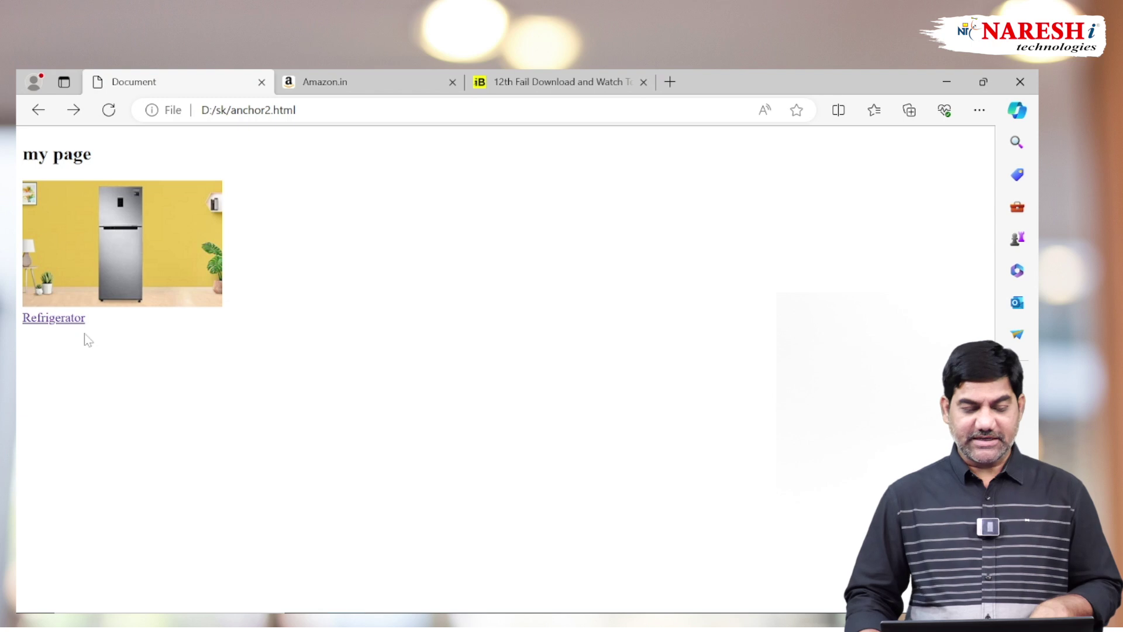
pyautogui.click(356, 83)
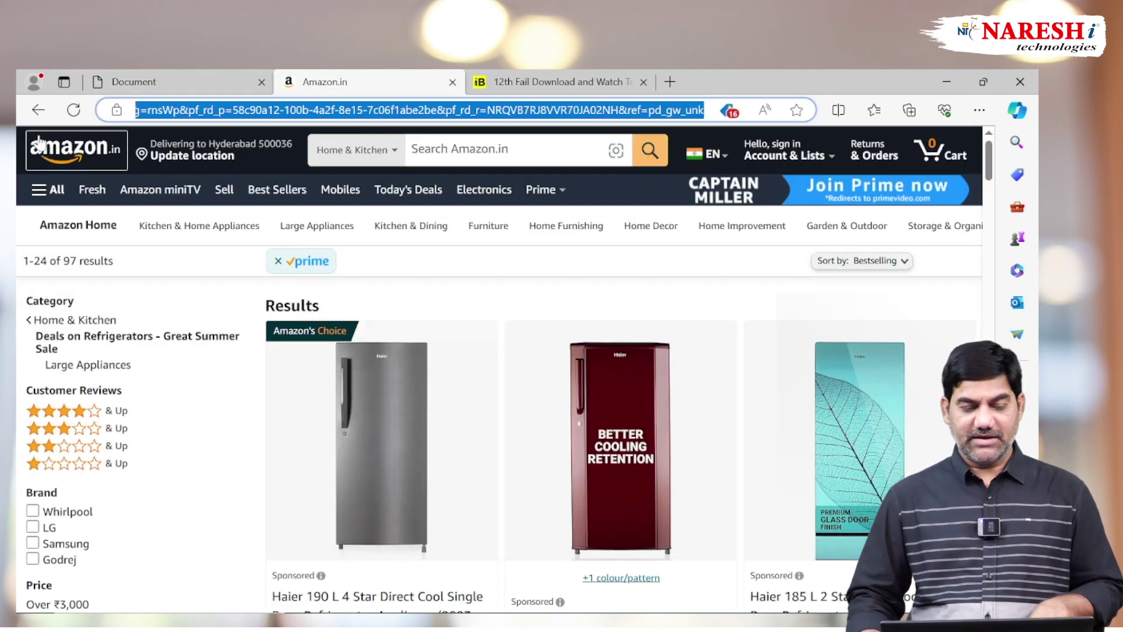
pyautogui.scroll(-3, 886, 299)
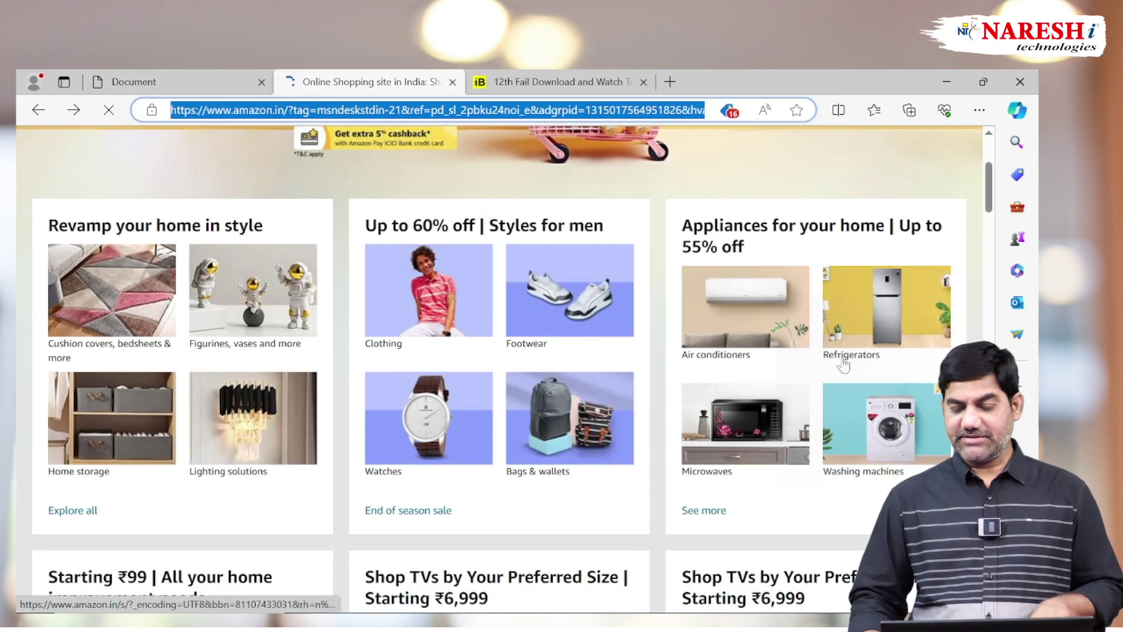
pyautogui.scroll(-1, 886, 299)
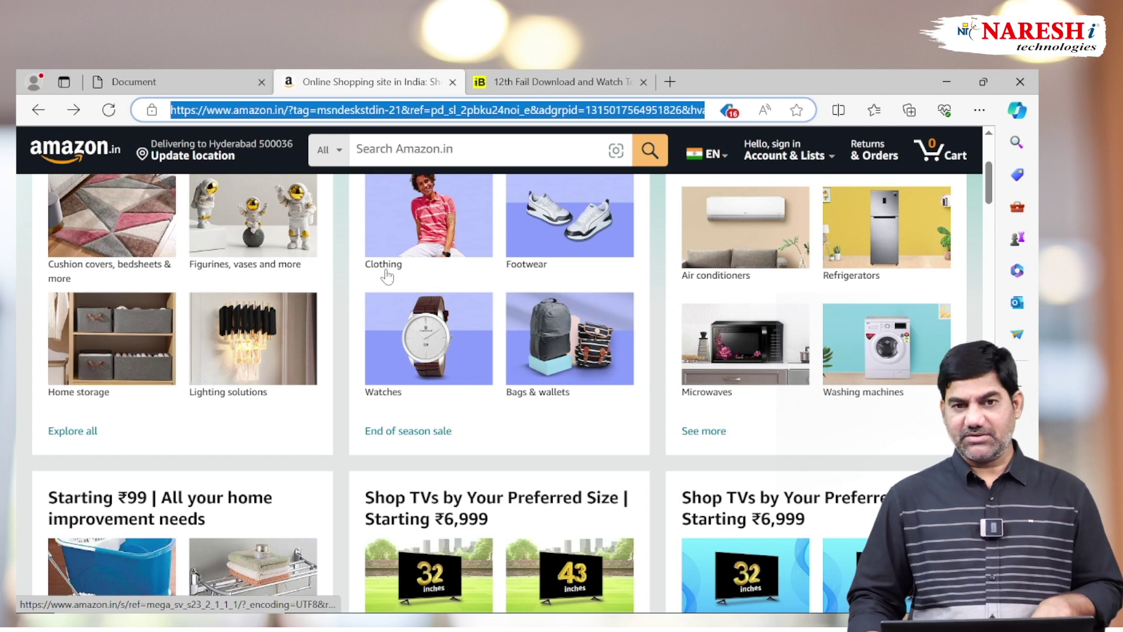
pyautogui.hotkey('ctrl', 'shift', 'Tab')
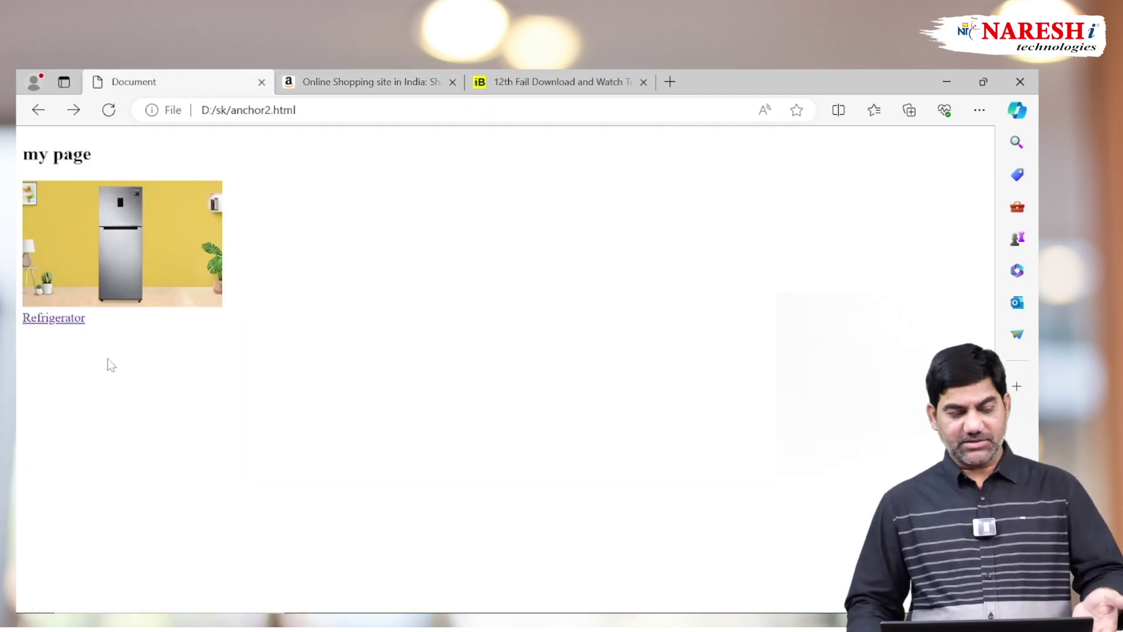
# Step: Test the Refrigerator text link and the image link, going back after each
pyautogui.click(52, 320)
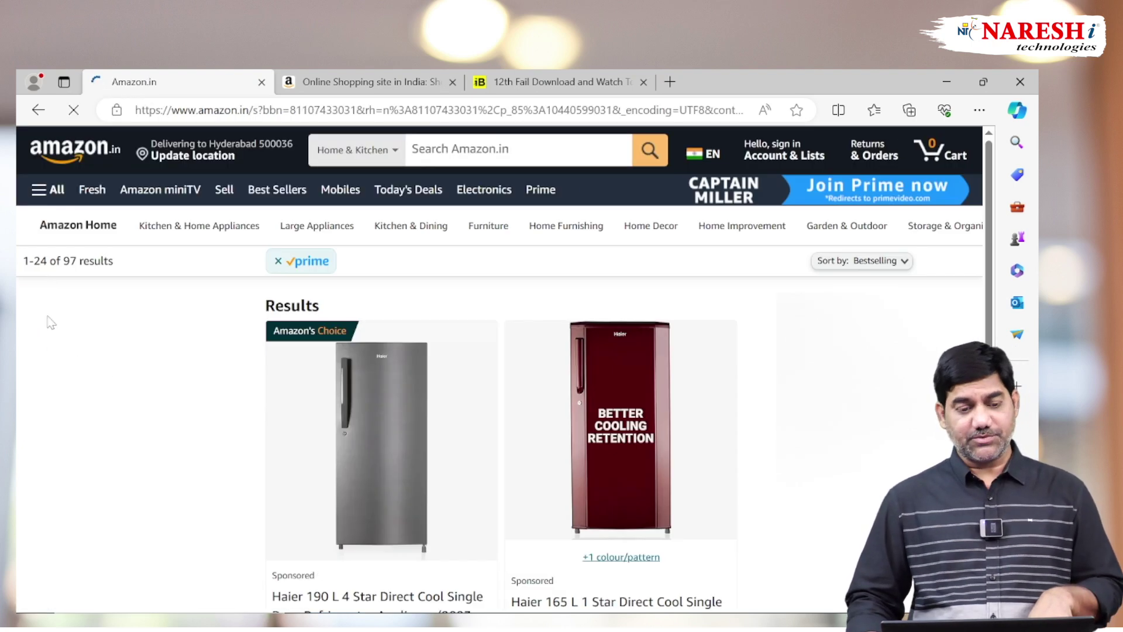
pyautogui.click(39, 110)
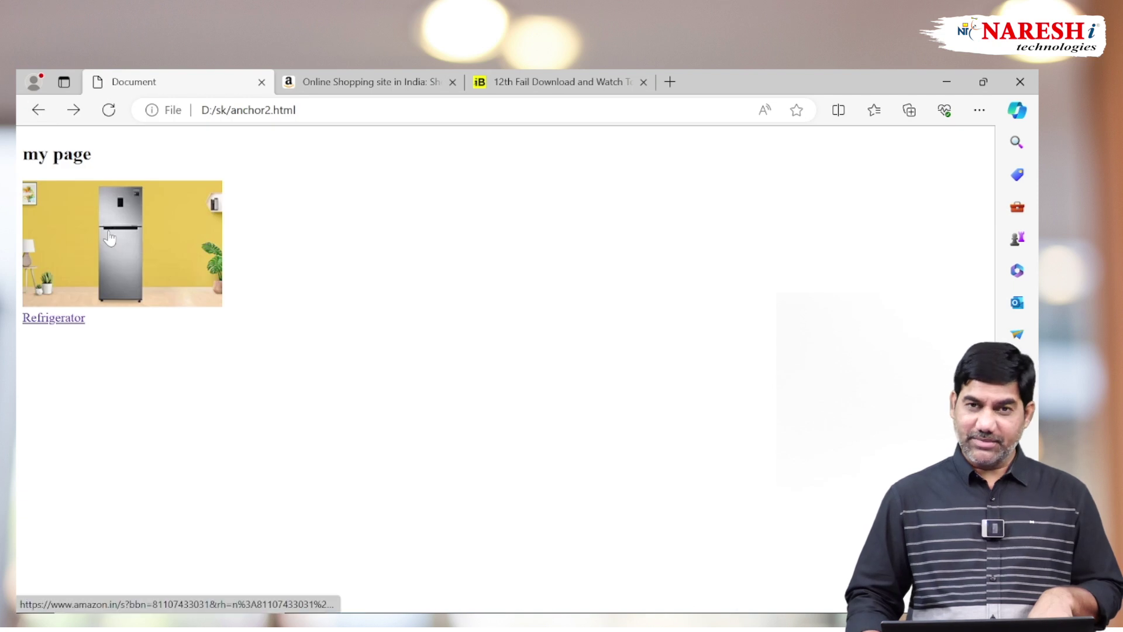
pyautogui.click(108, 231)
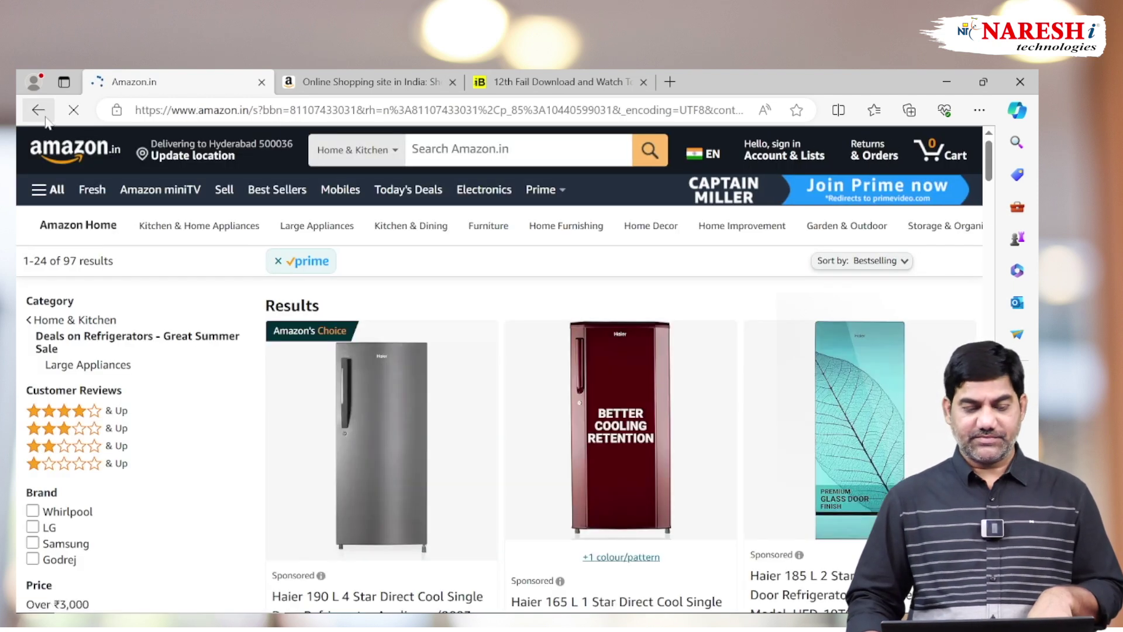
pyautogui.click(39, 110)
# Step: Select the refrigerator link's lines to review the image and line break
pyautogui.hotkey('alt', 'Tab')
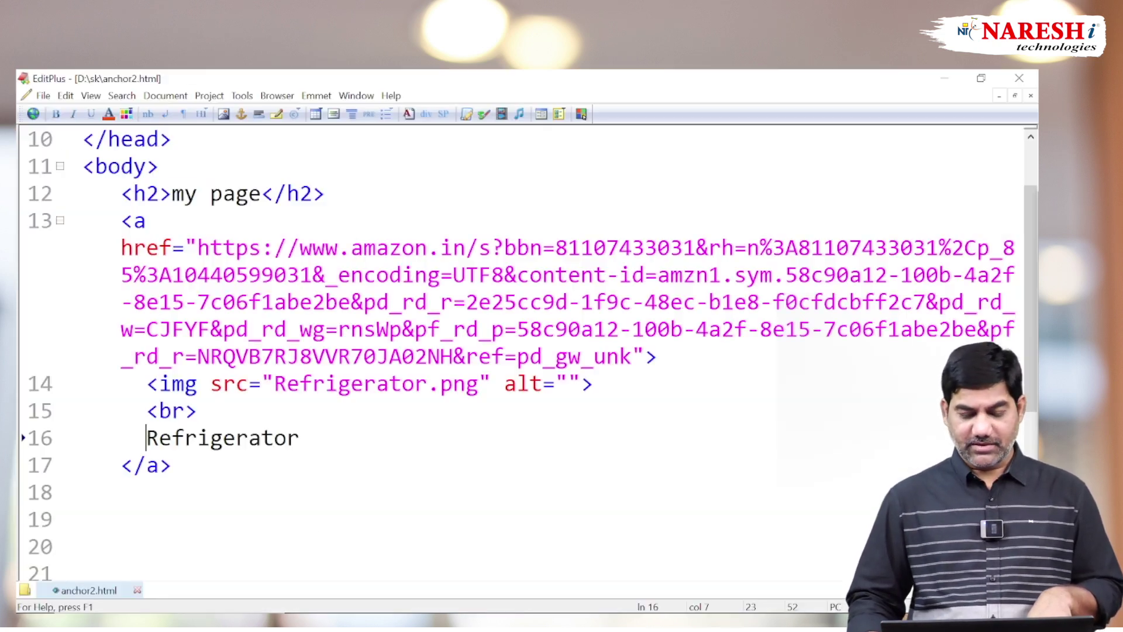
pyautogui.press('End')
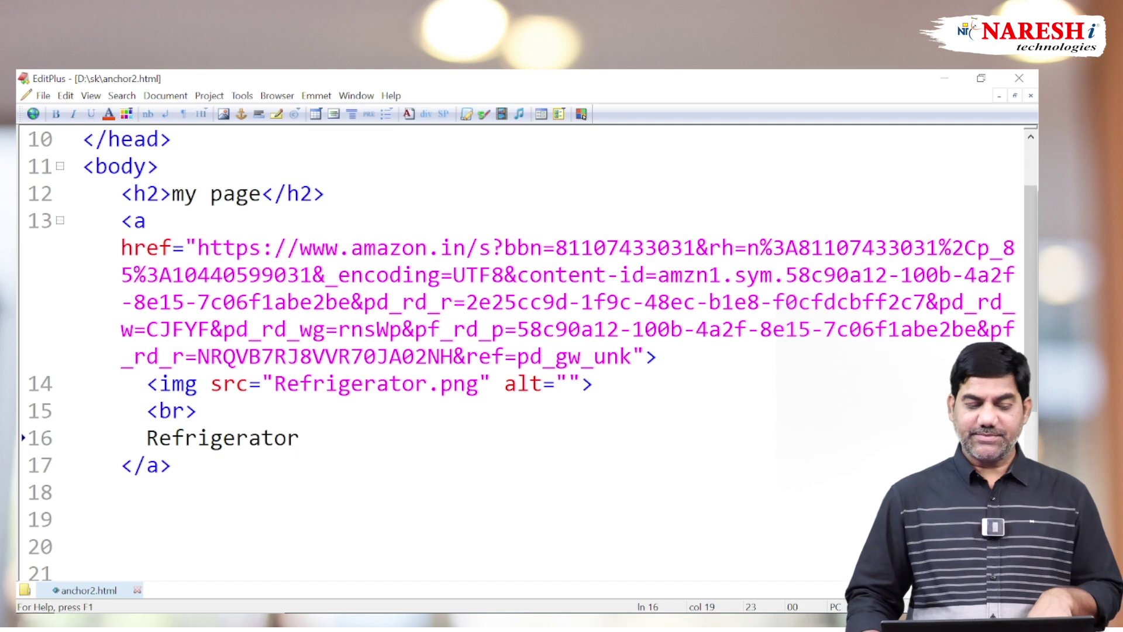
pyautogui.press('Up')
pyautogui.press('Up')
pyautogui.press('Home')
pyautogui.hotkey('shift', 'End')
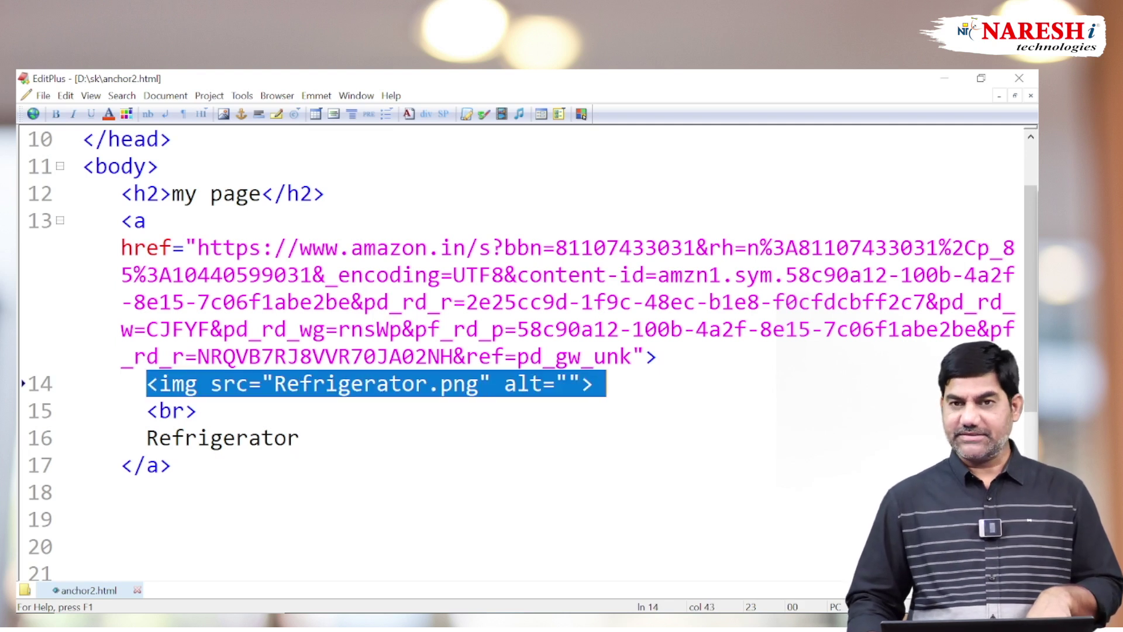
pyautogui.moveTo(121, 221); pyautogui.dragTo(595, 384)
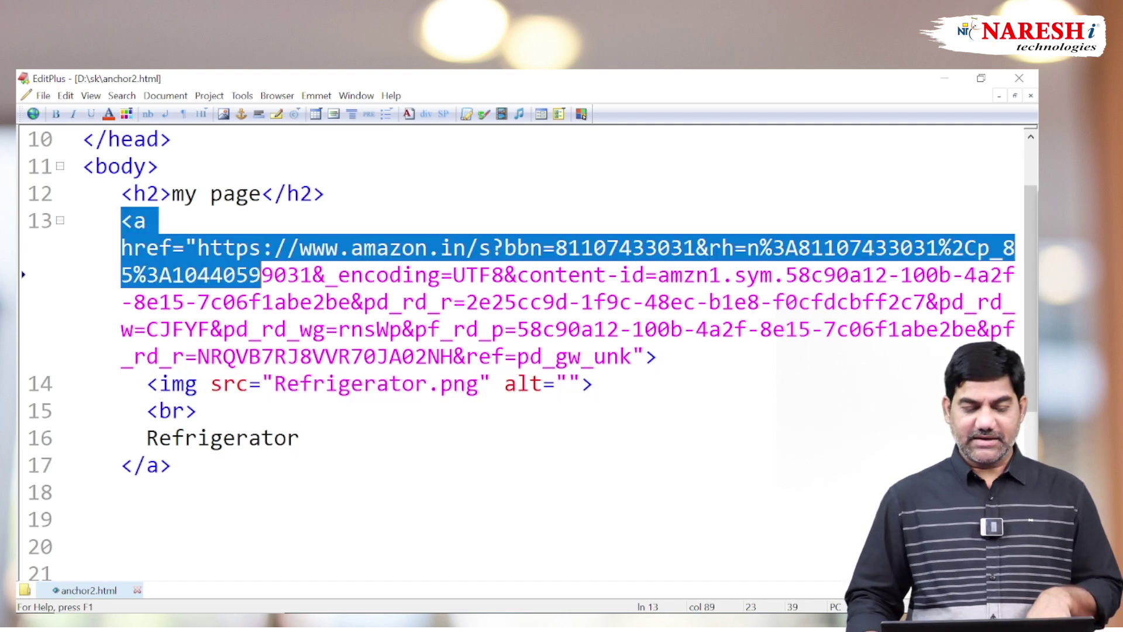
pyautogui.click(159, 439)
pyautogui.moveTo(121, 383); pyautogui.dragTo(197, 411)
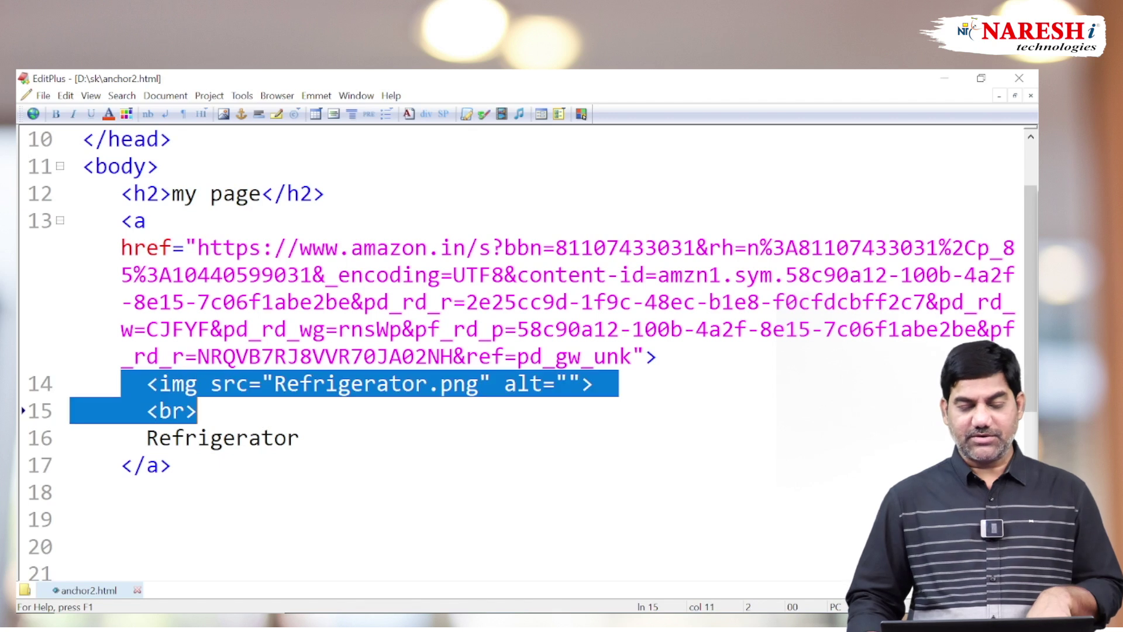
pyautogui.press('Down')
pyautogui.press('Down')
# Step: Insert an empty <a href=""></a> link below, split around an indented blank line
pyautogui.press('Return')
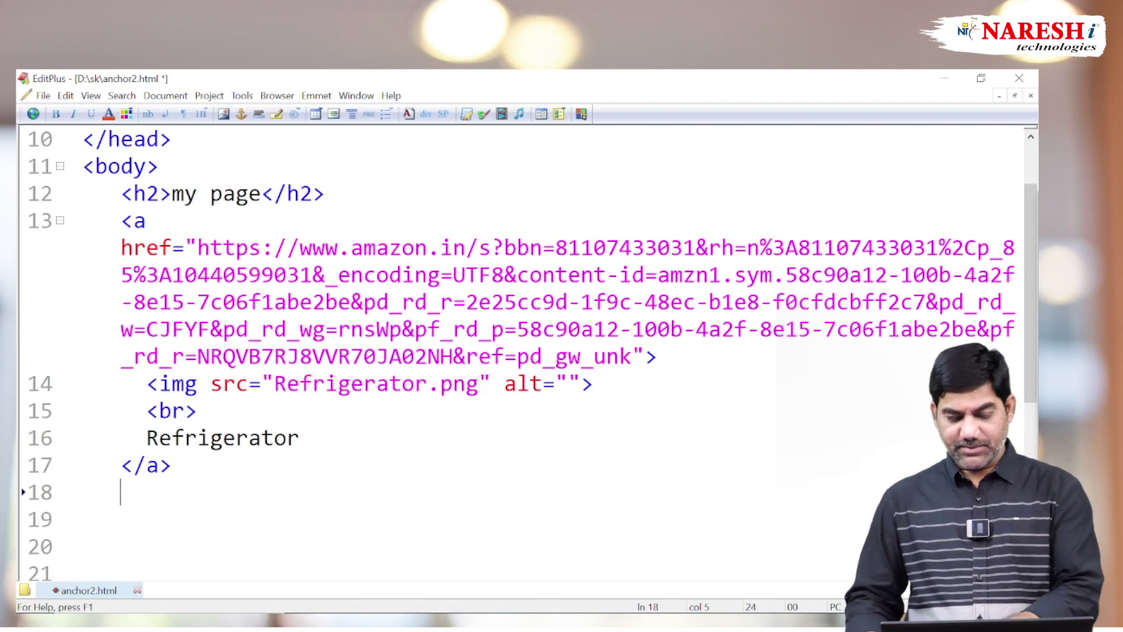
pyautogui.scroll(-1, 526, 351)
pyautogui.write('<')
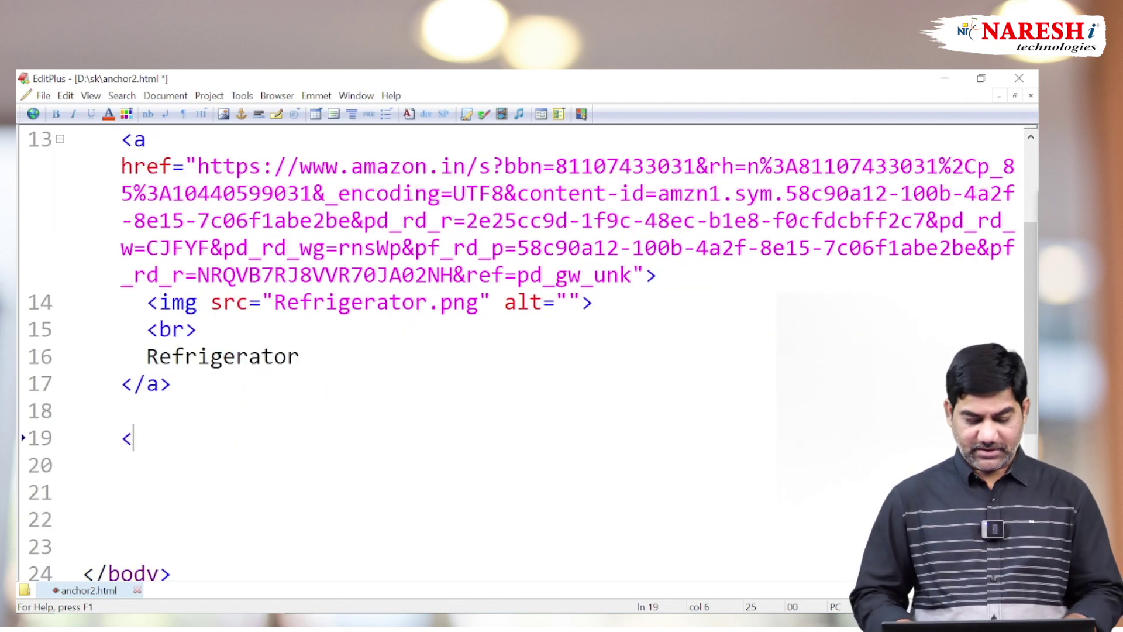
pyautogui.press('BackSpace')
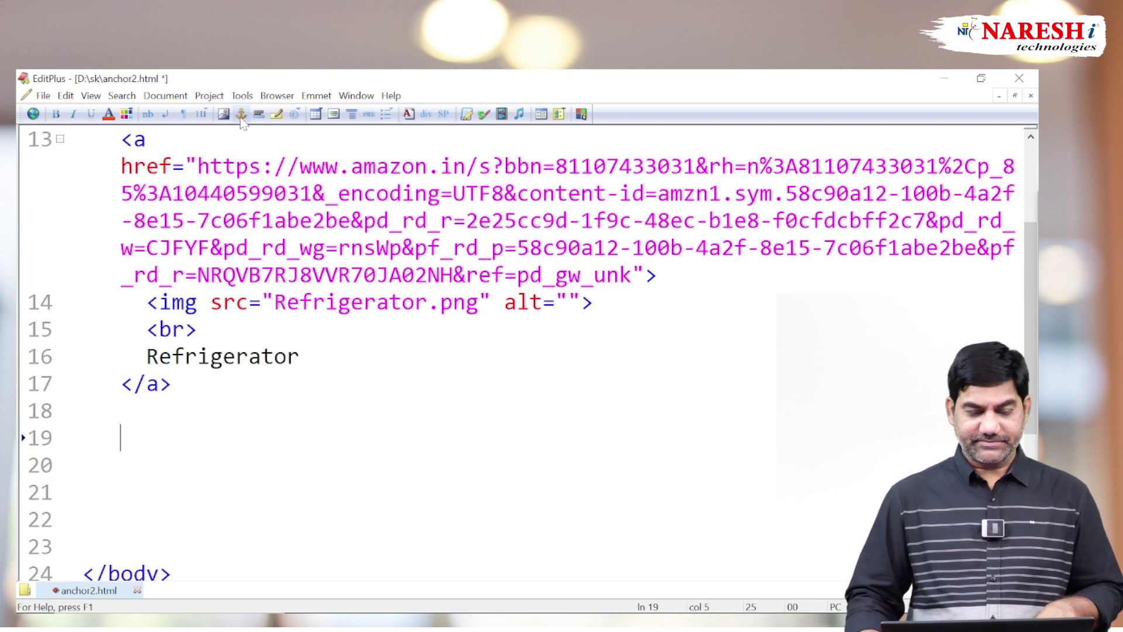
pyautogui.click(242, 114)
pyautogui.press('Return')
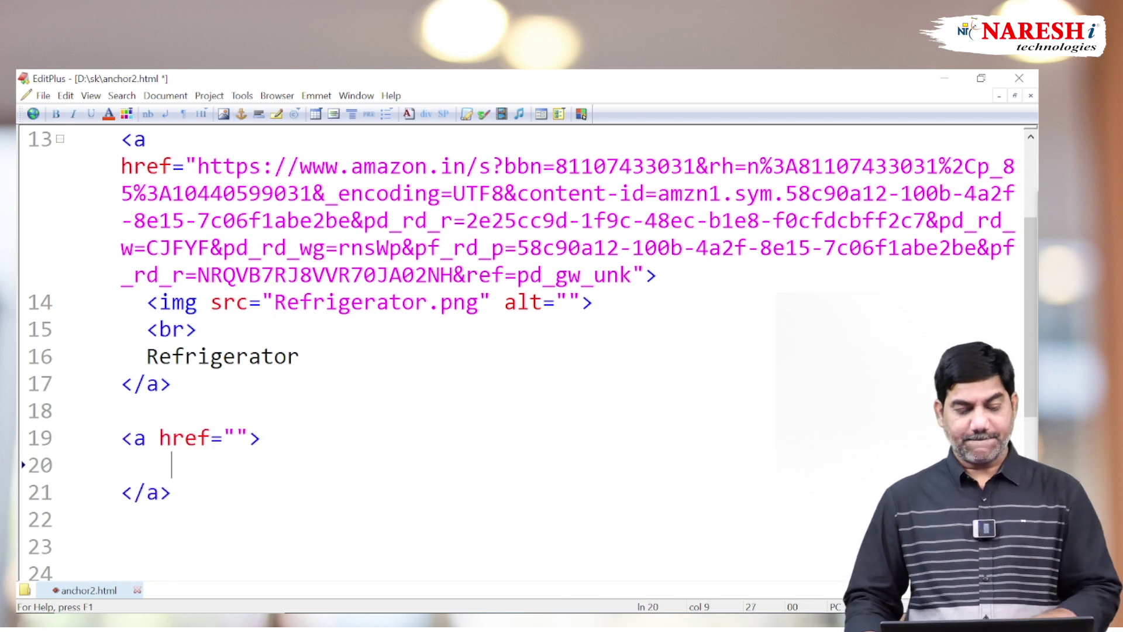
pyautogui.press('Tab')
pyautogui.press('Right')
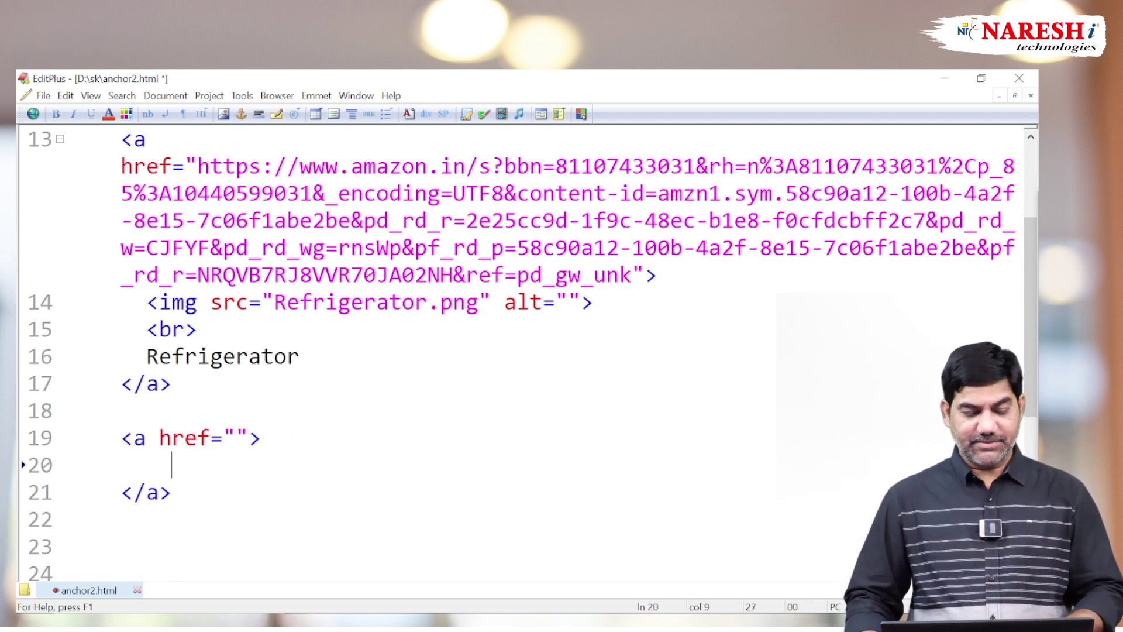
# Step: Insert an img tag for 12th-Fail.jpg inside the empty link
pyautogui.click(223, 113)
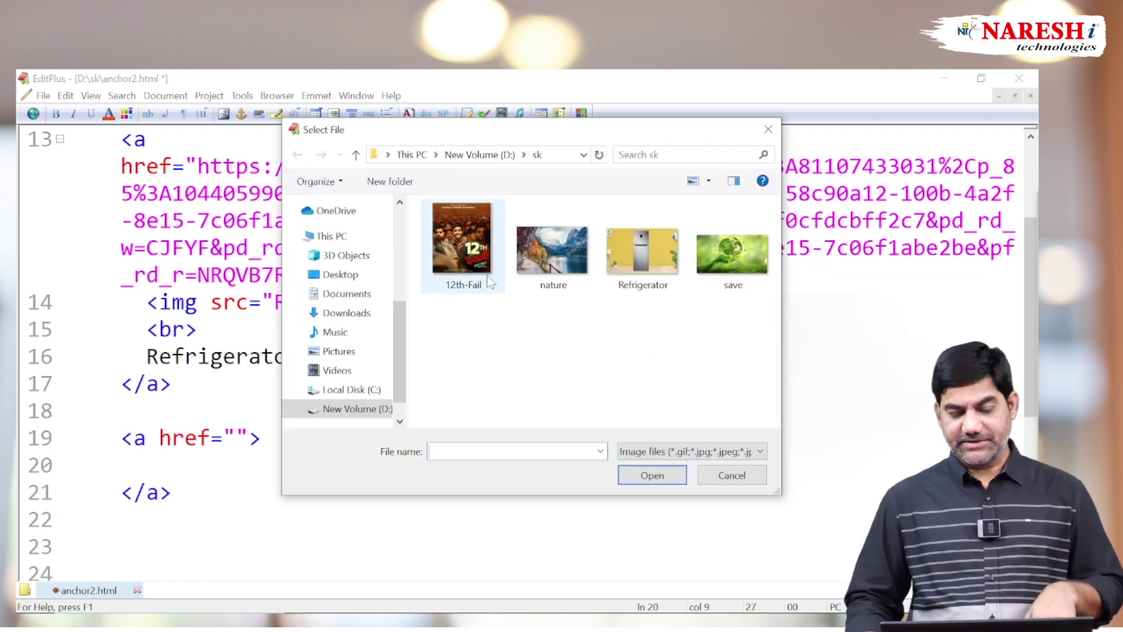
pyautogui.click(478, 274)
pyautogui.click(652, 475)
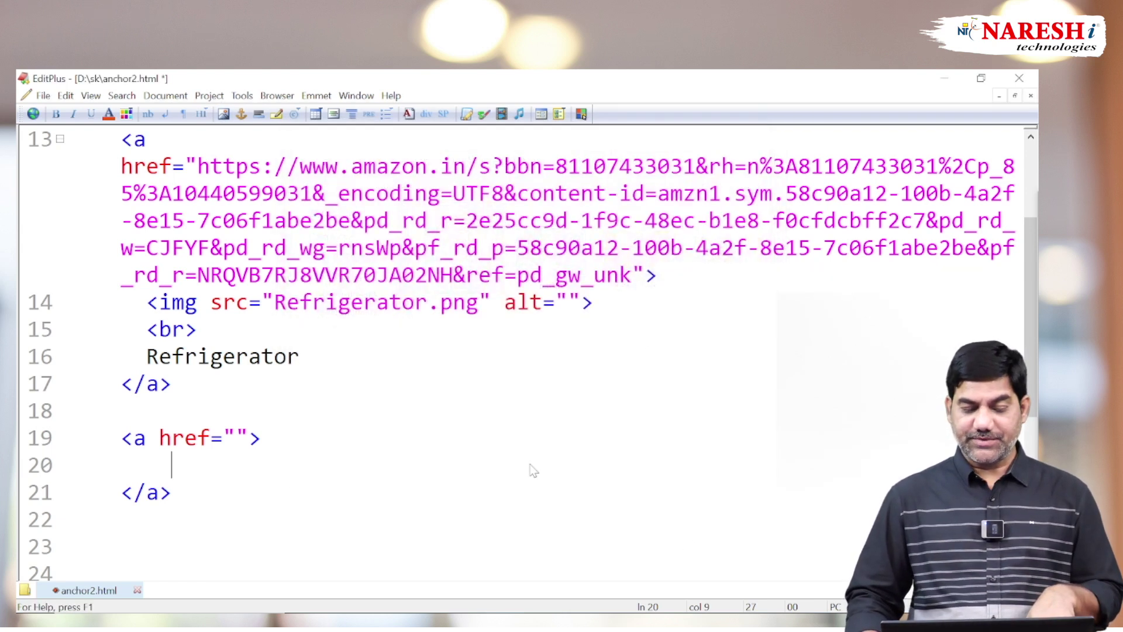
pyautogui.press('Home')
pyautogui.press('BackSpace')
pyautogui.press('BackSpace')
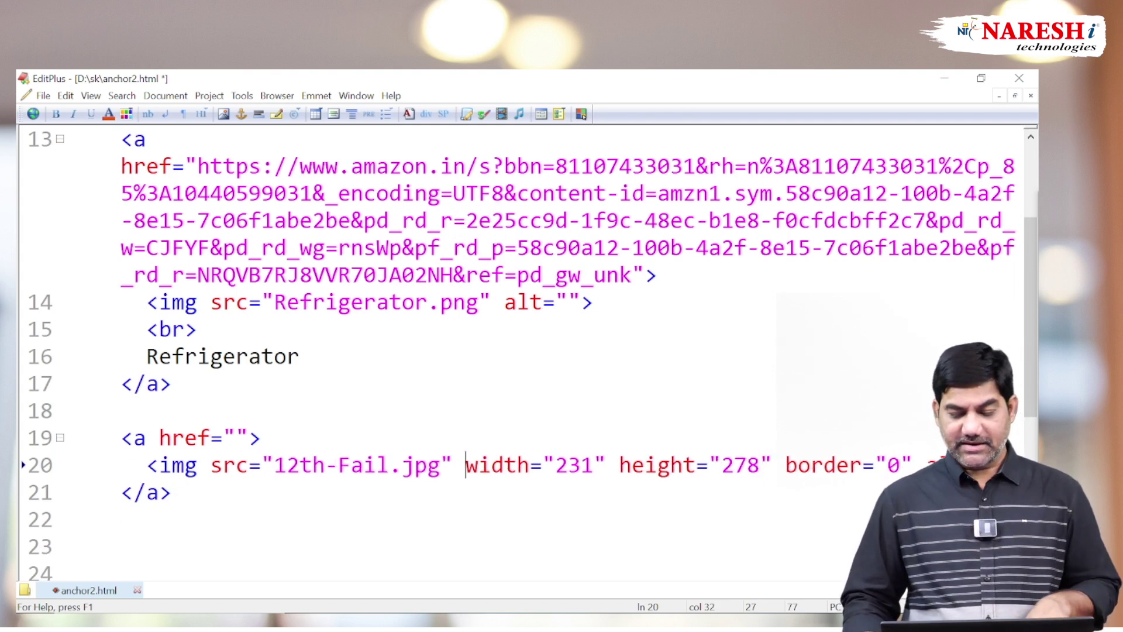
# Step: Delete the width, height and border attributes so only src and alt remain
pyautogui.moveTo(465, 466); pyautogui.dragTo(939, 466)
pyautogui.press('BackSpace')
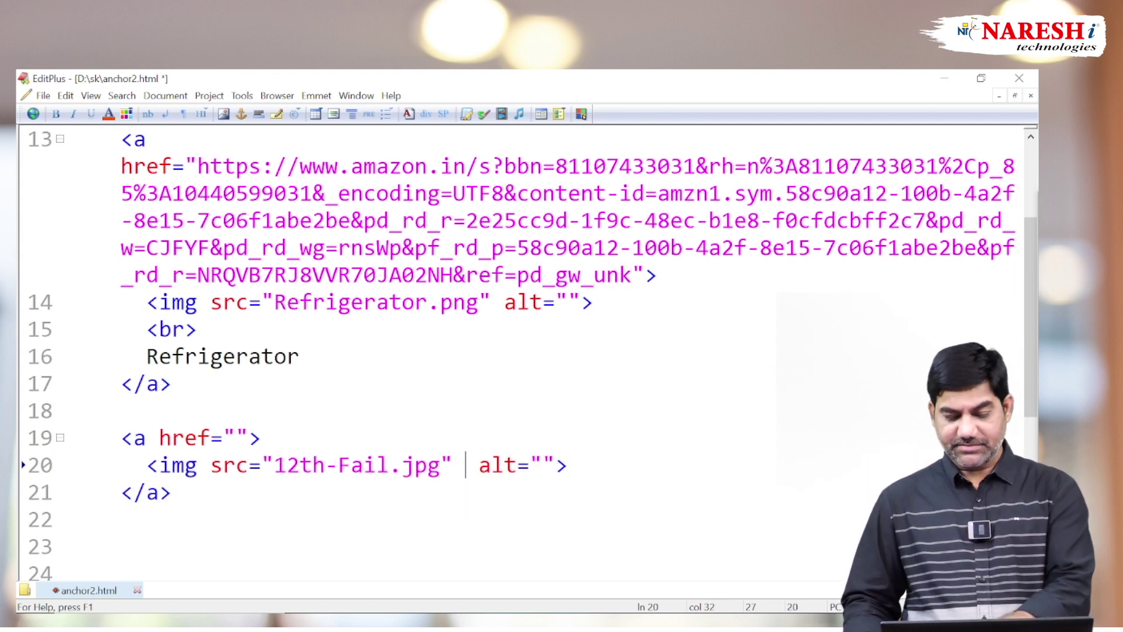
pyautogui.press('BackSpace')
pyautogui.press('Home')
pyautogui.hotkey('shift', 'Down')
pyautogui.hotkey('shift', 'End')
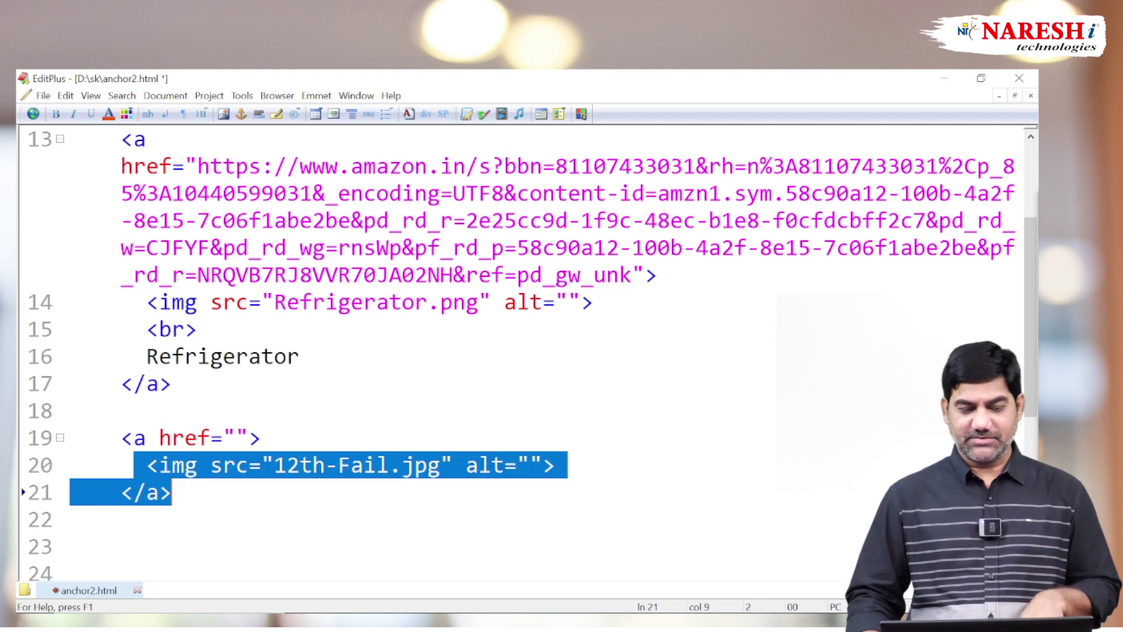
pyautogui.press('Down')
# Step: Save anchor2.html and reload it in Edge to see the poster
pyautogui.press('Up')
pyautogui.press('Up')
pyautogui.press('Home')
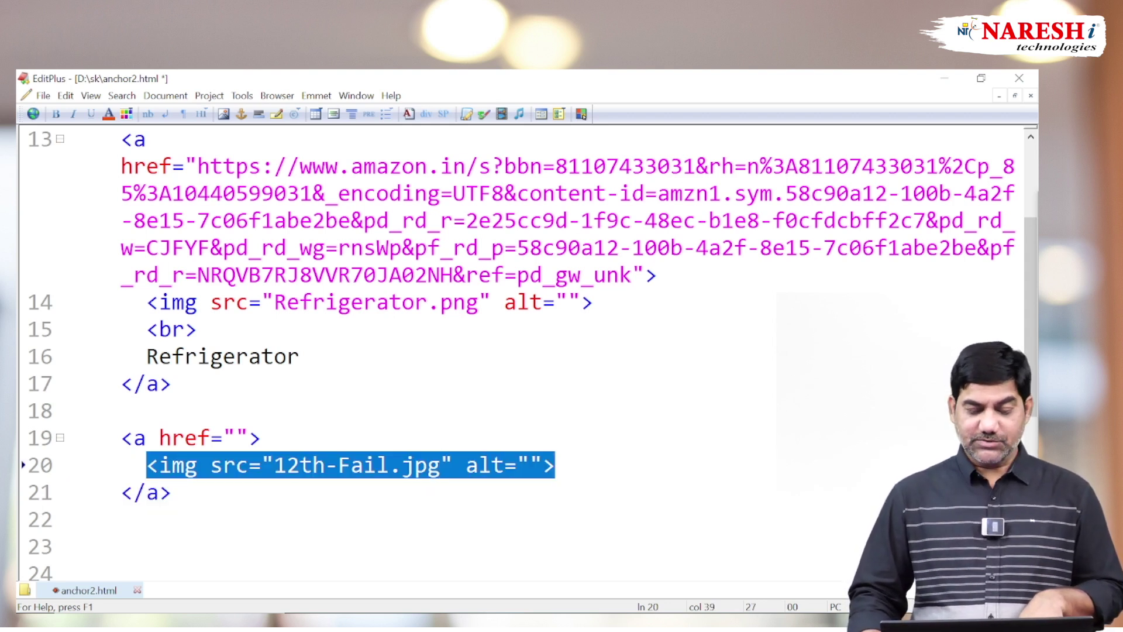
pyautogui.hotkey('shift', 'End')
pyautogui.press('Down')
pyautogui.press('Down')
pyautogui.hotkey('ctrl', 's')
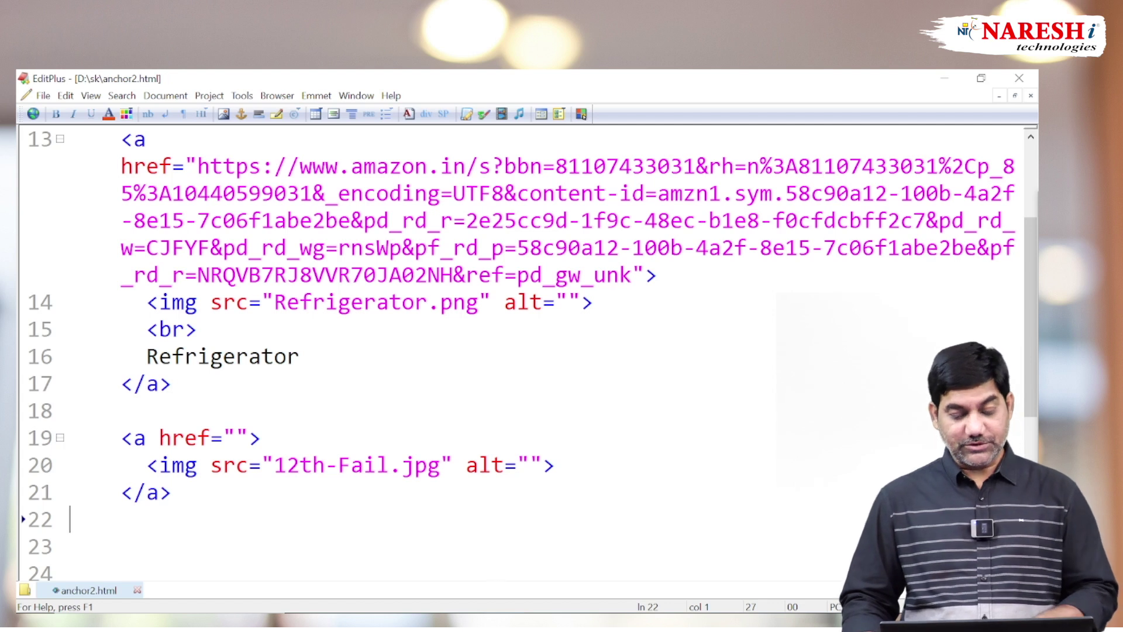
pyautogui.hotkey('alt', 'Tab')
pyautogui.click(110, 110)
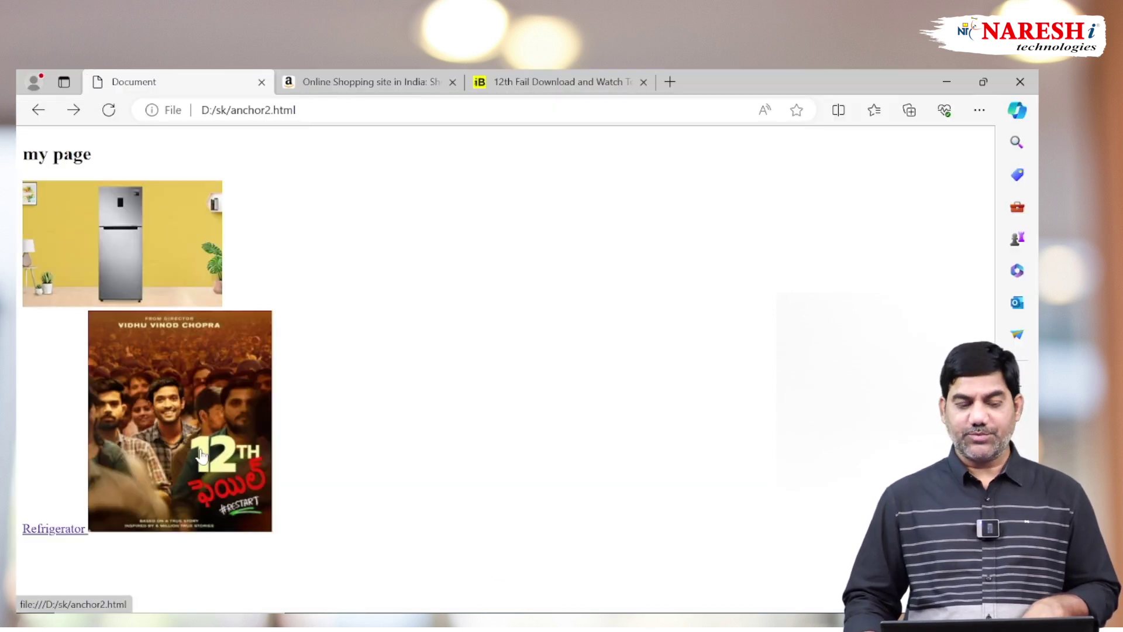
# Step: Add <br> <br> on line 18 between the links and recheck the layout in Edge
pyautogui.hotkey('alt', 'Tab')
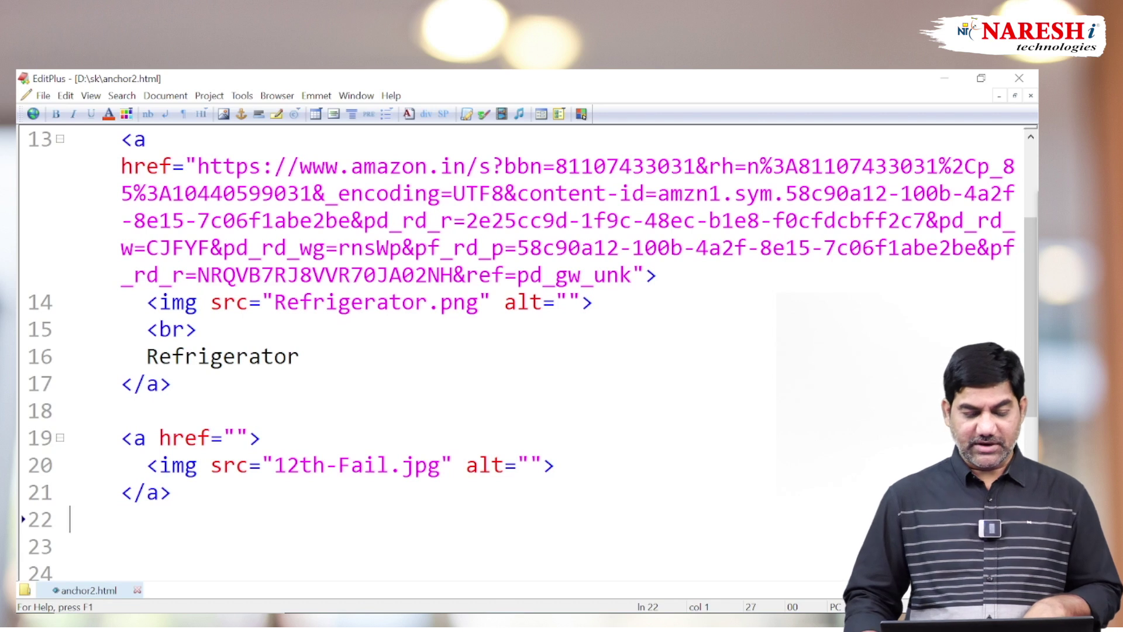
pyautogui.press('Up')
pyautogui.press('Up')
pyautogui.press('Up')
pyautogui.press('Tab')
pyautogui.press('Tab')
pyautogui.write('<br>')
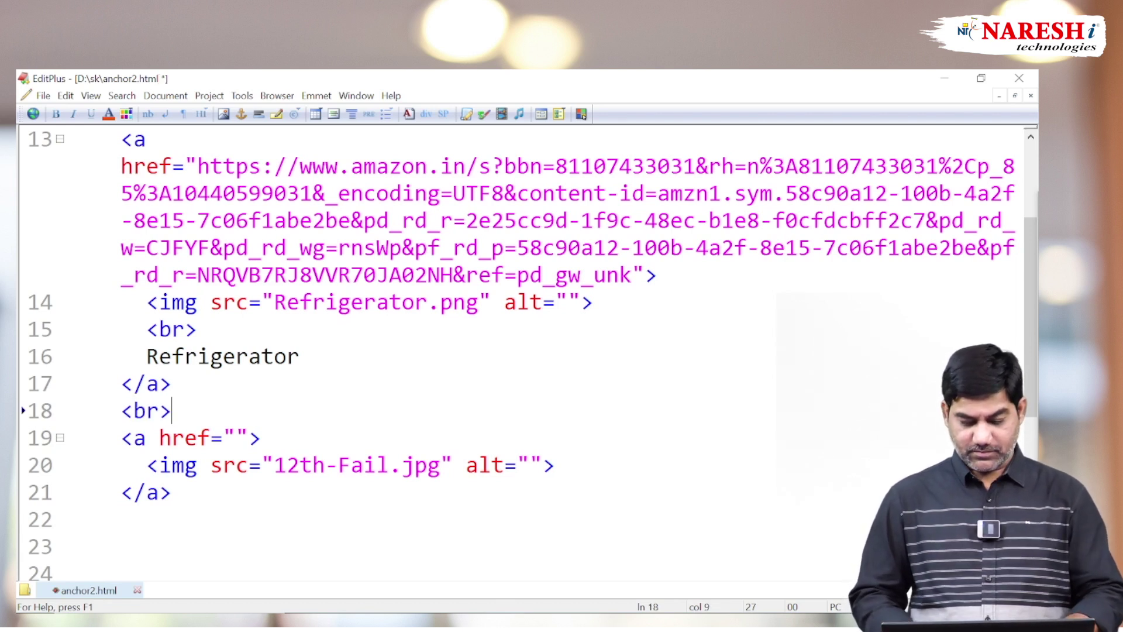
pyautogui.write(' <br>')
pyautogui.press('Return')
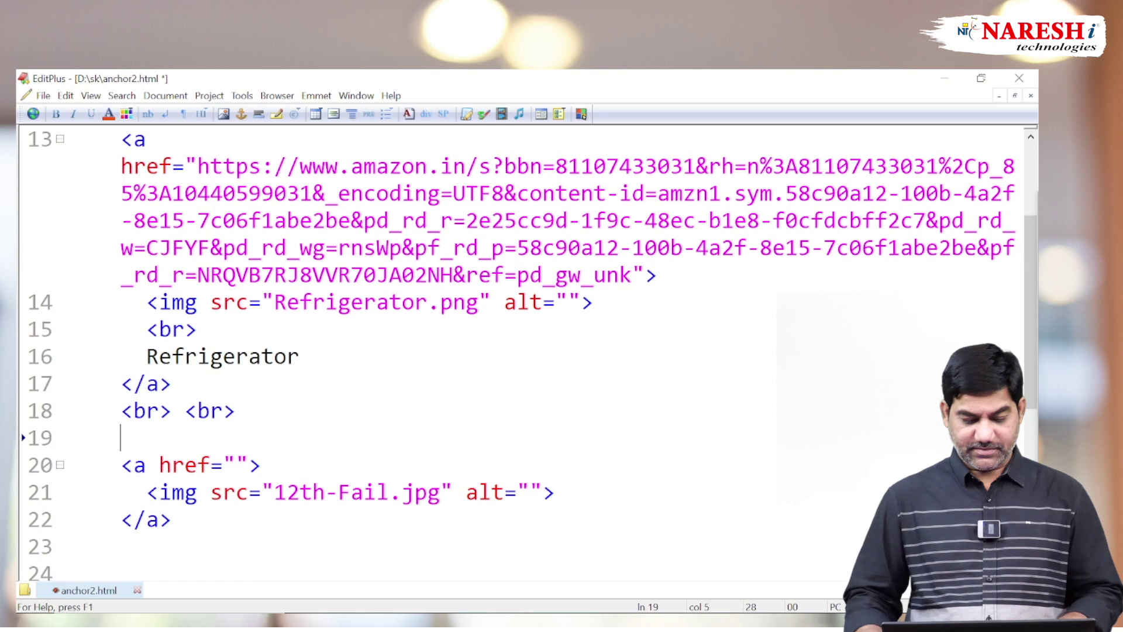
pyautogui.hotkey('alt', 'Tab')
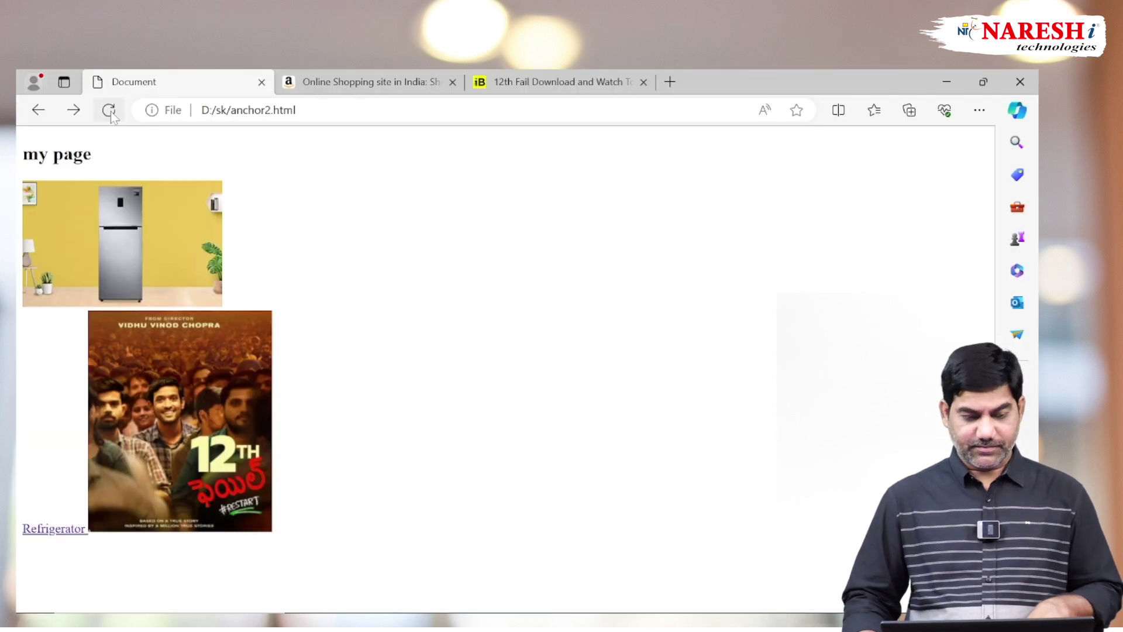
pyautogui.click(108, 111)
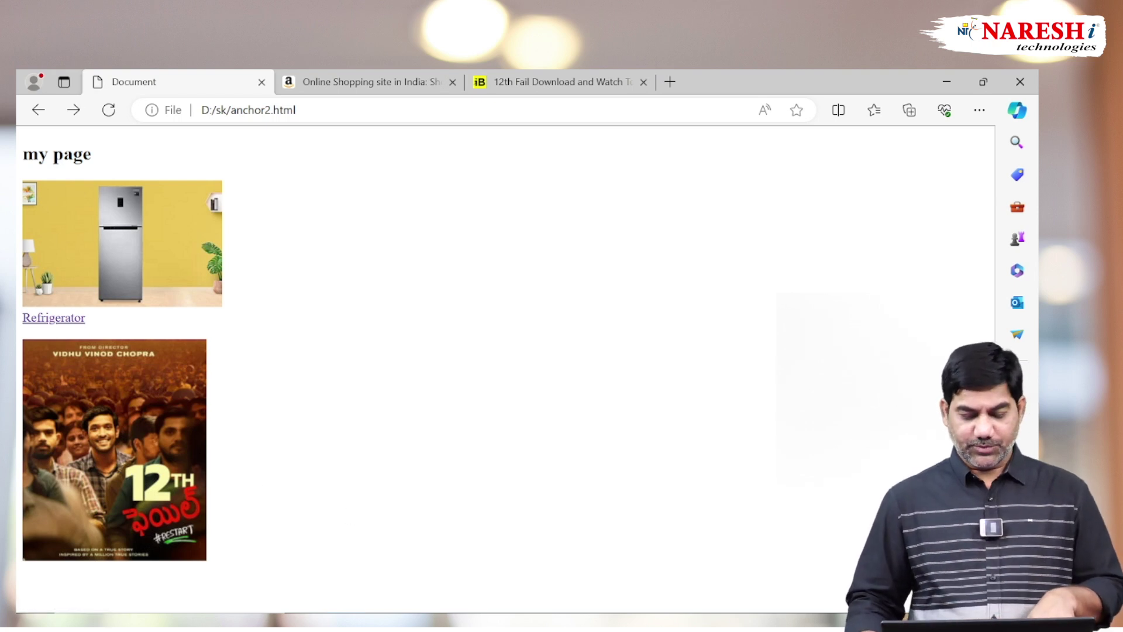
pyautogui.hotkey('alt', 'Tab')
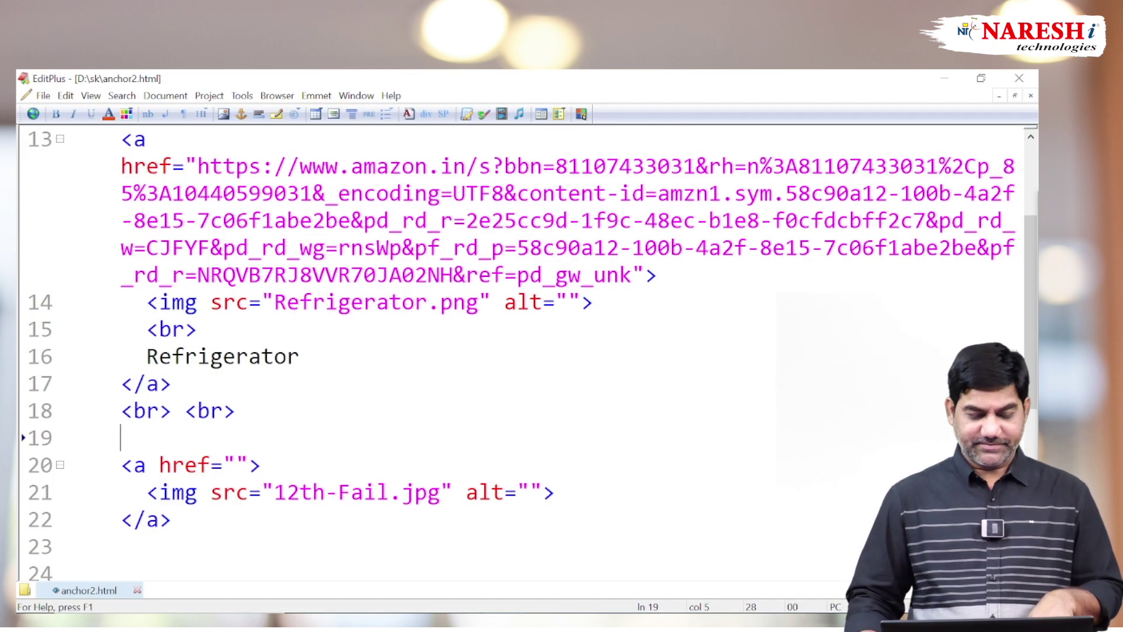
pyautogui.press('Down')
pyautogui.press('End')
pyautogui.press('Left')
pyautogui.press('Left')
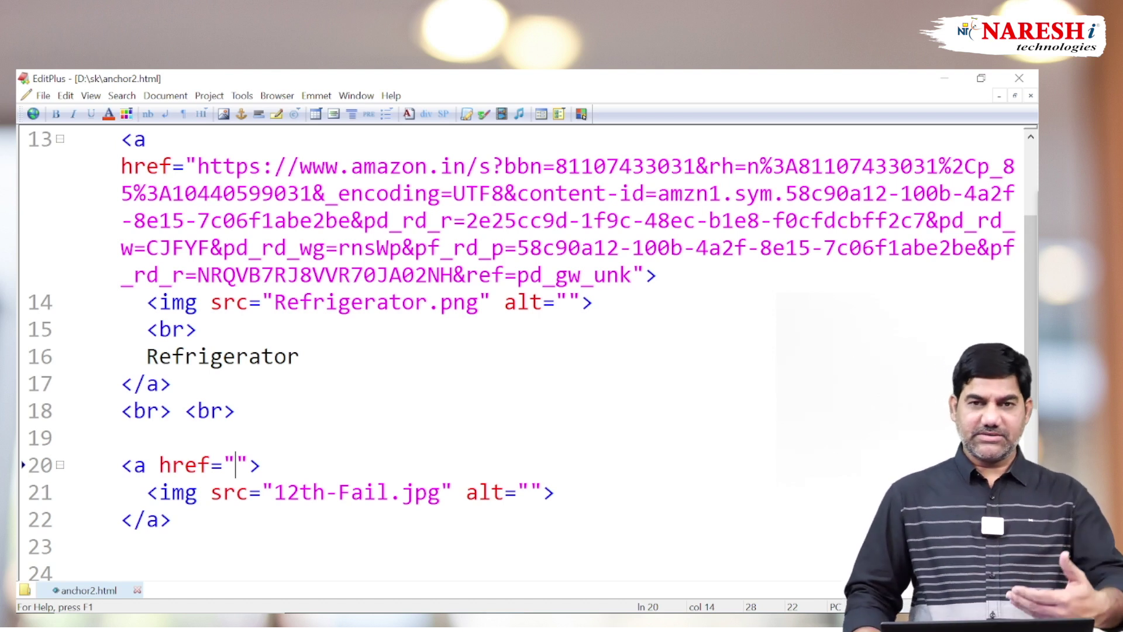
# Step: Copy the 12th Fail tab's address-bar URL in Edge, then return to EditPlus
pyautogui.hotkey('alt', 'Tab')
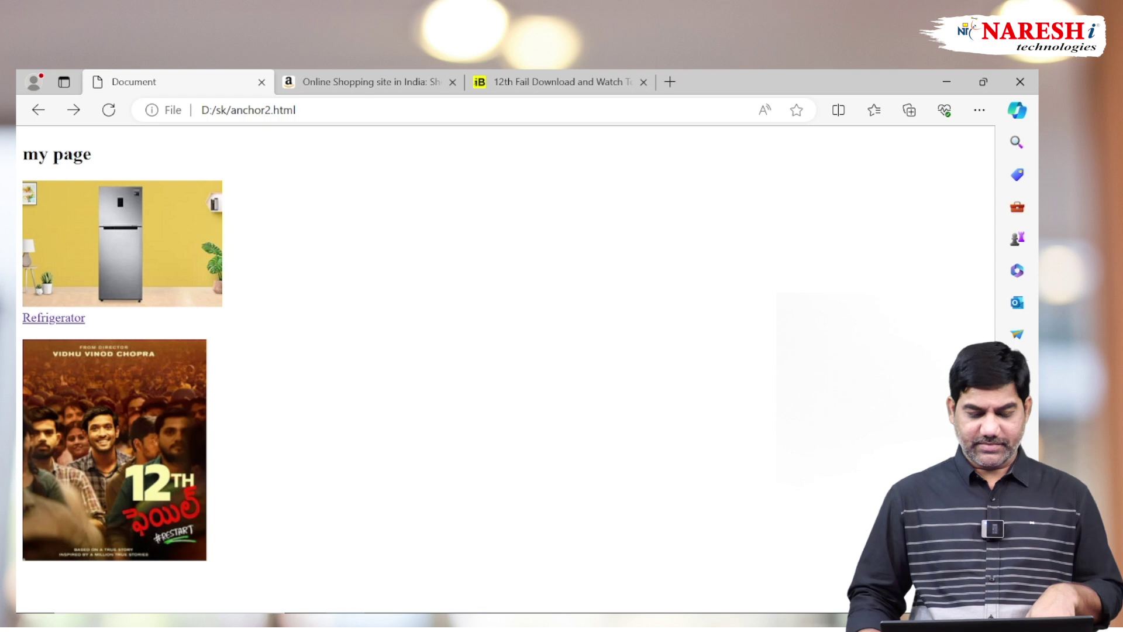
pyautogui.click(557, 77)
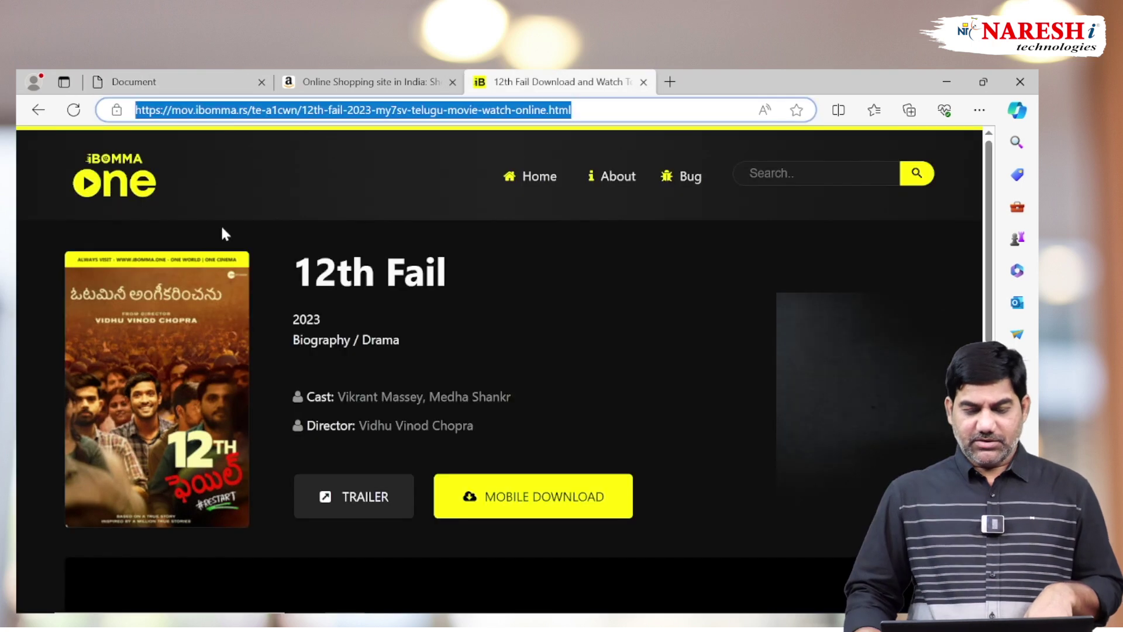
pyautogui.click(273, 188)
pyautogui.moveTo(571, 110); pyautogui.dragTo(136, 110)
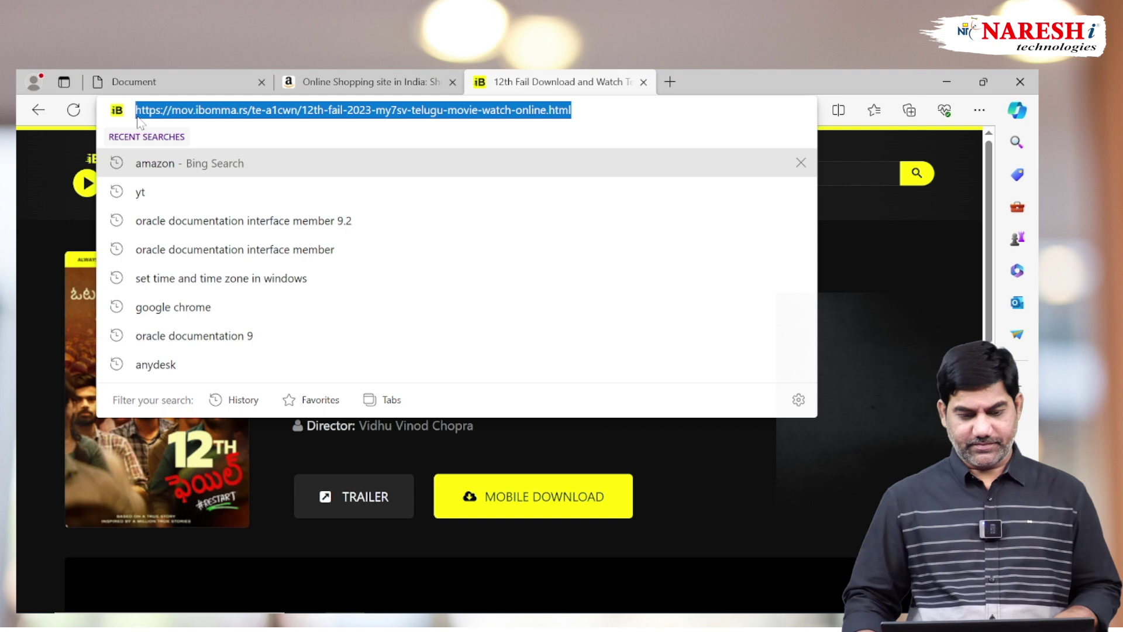
pyautogui.rightClick(274, 112)
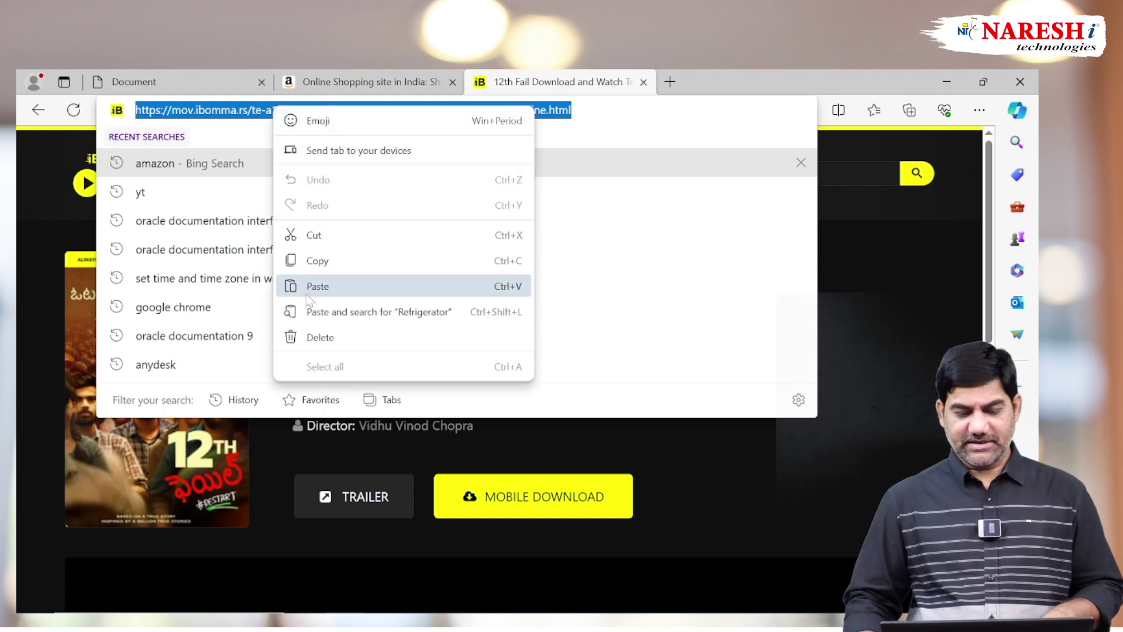
pyautogui.click(326, 268)
pyautogui.click(189, 79)
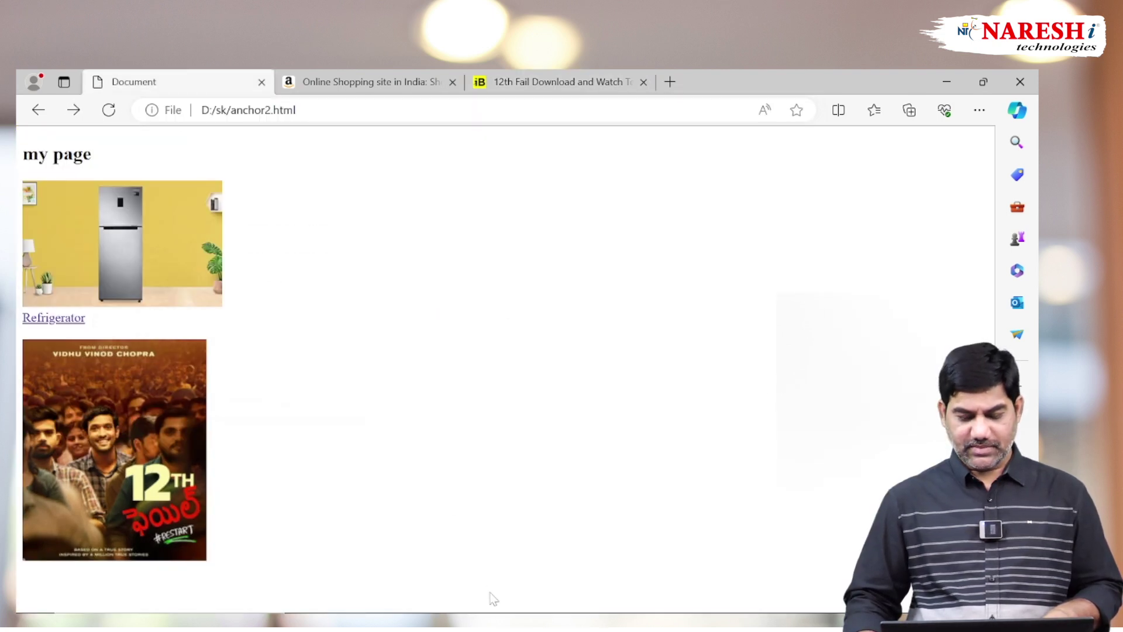
pyautogui.hotkey('alt', 'Tab')
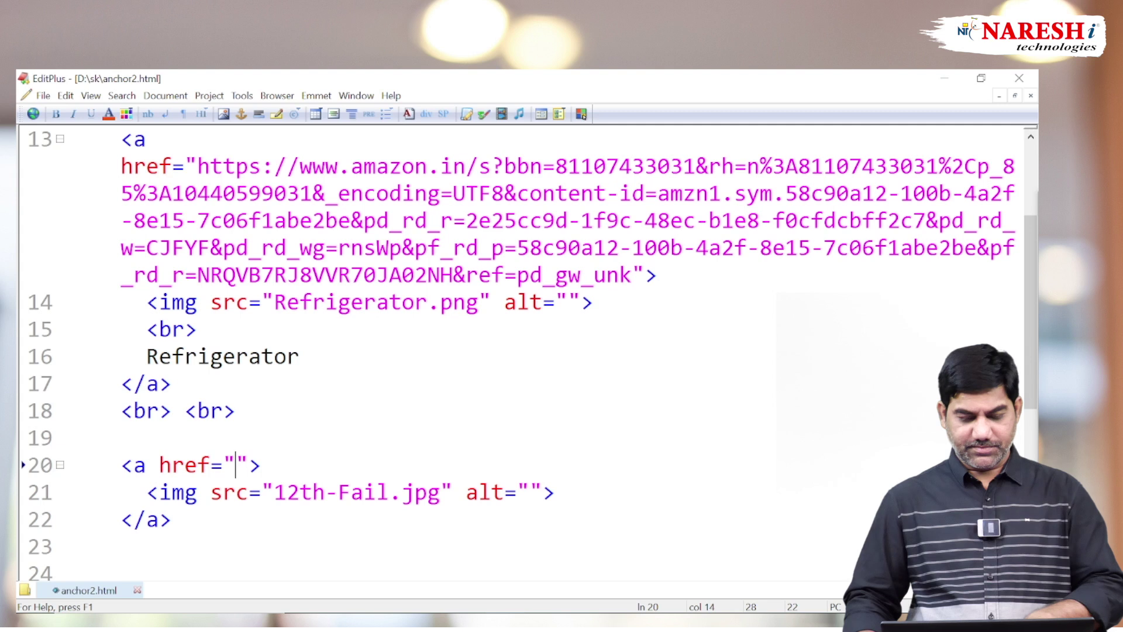
pyautogui.write('https://mov.ibomma.rs/te-a1cwn/12th-fail-2023-my7sv-telugu-movie-watch-online.html')
pyautogui.scroll(-2, 527, 351)
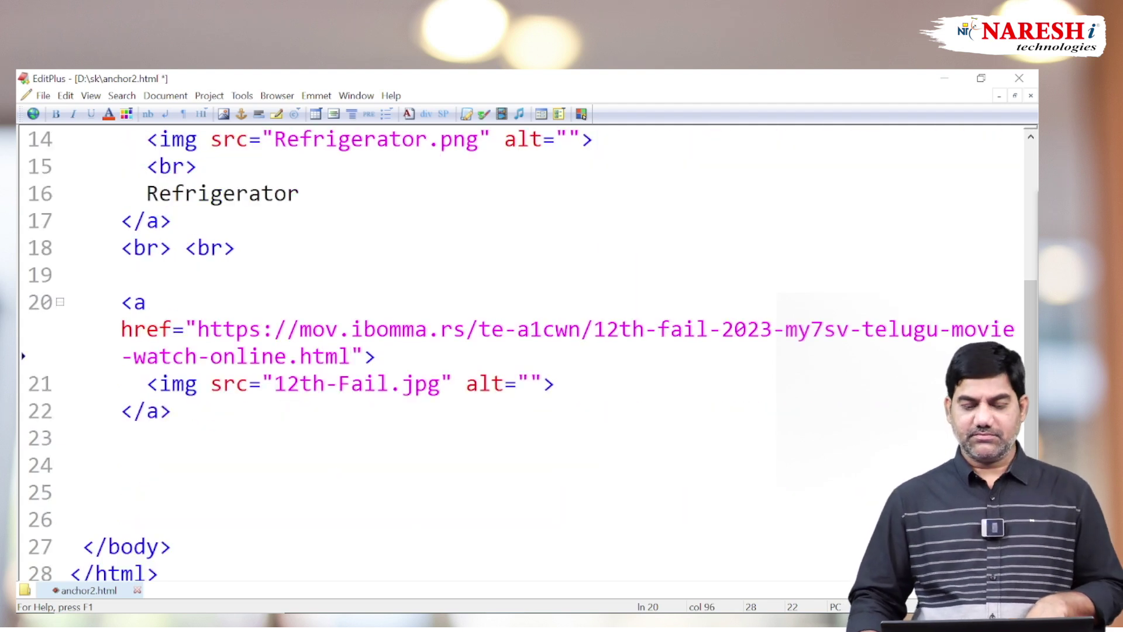
pyautogui.moveTo(198, 329); pyautogui.dragTo(351, 357)
pyautogui.hotkey('ctrl', 'c')
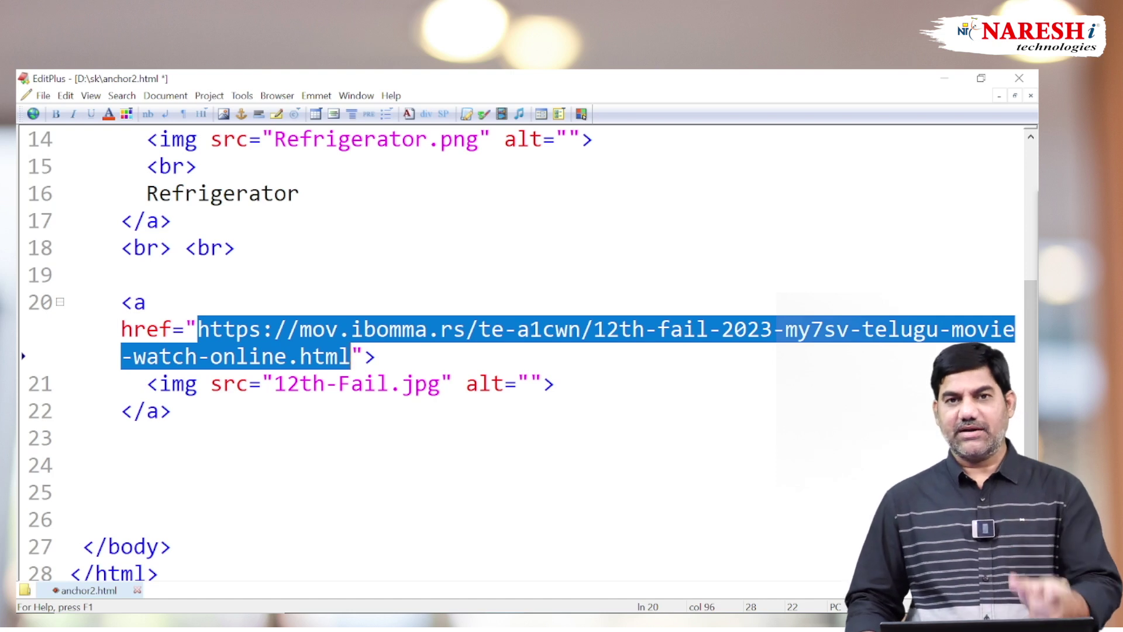
pyautogui.moveTo(274, 384); pyautogui.dragTo(376, 383)
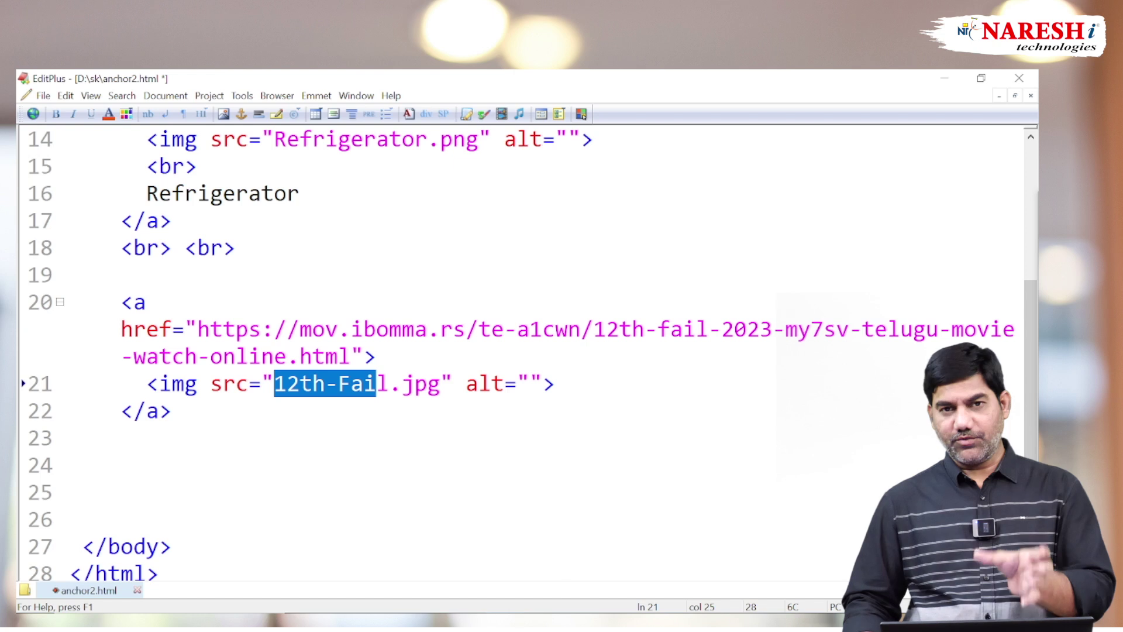
pyautogui.moveTo(186, 330); pyautogui.dragTo(351, 357)
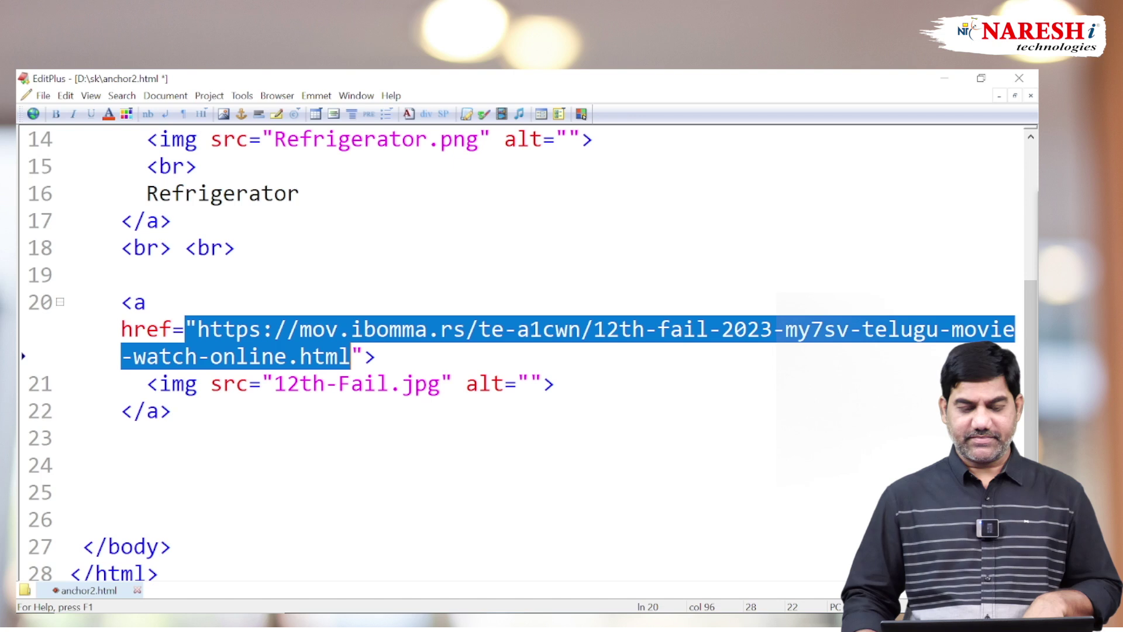
pyautogui.press('Down')
pyautogui.press('Down')
pyautogui.press('Down')
pyautogui.moveTo(198, 330); pyautogui.dragTo(351, 357)
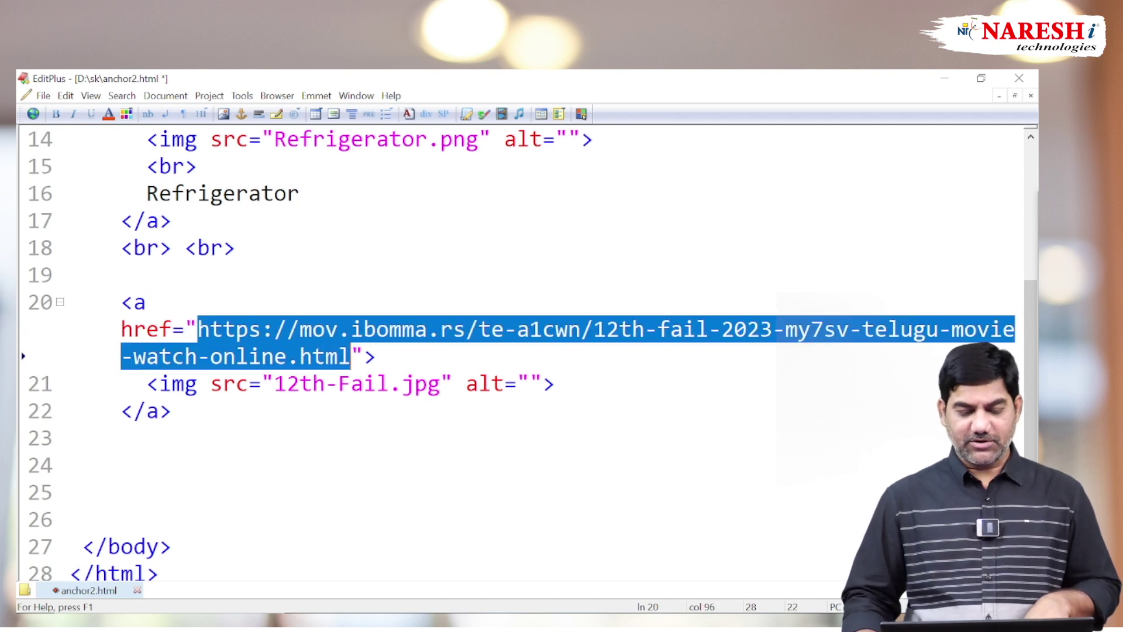
pyautogui.press('Delete')
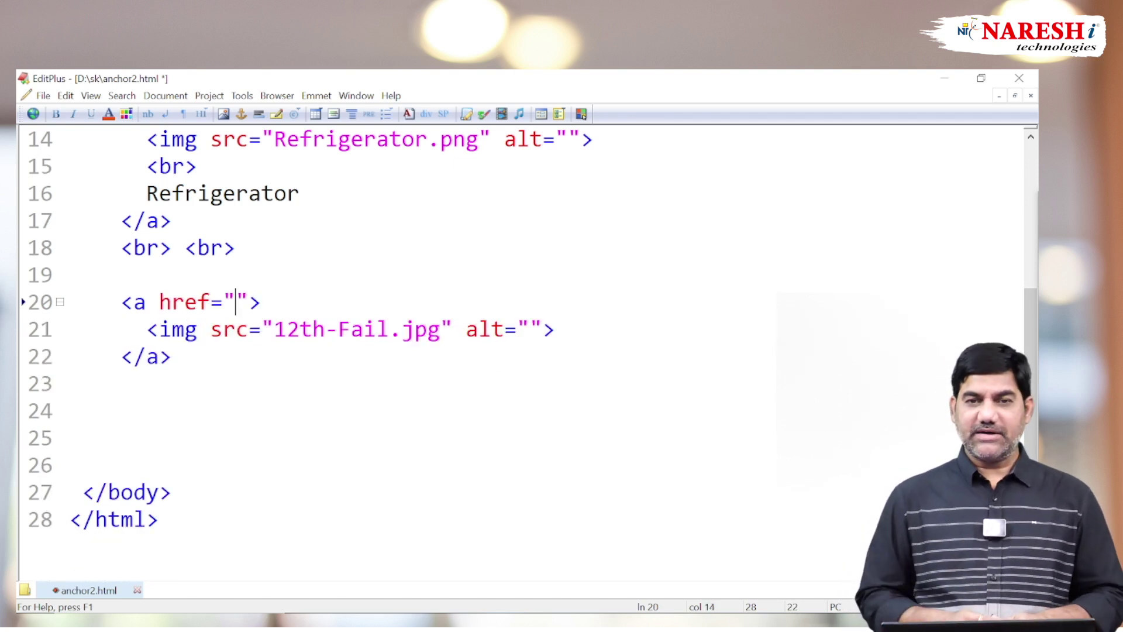
pyautogui.write('d:')
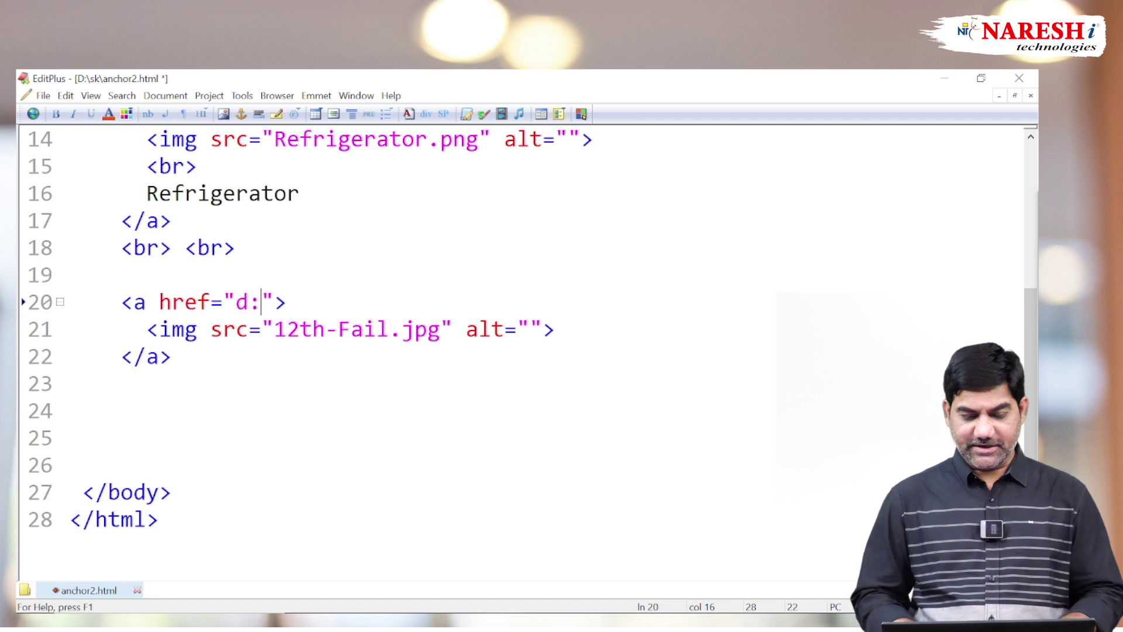
pyautogui.write('/moives')
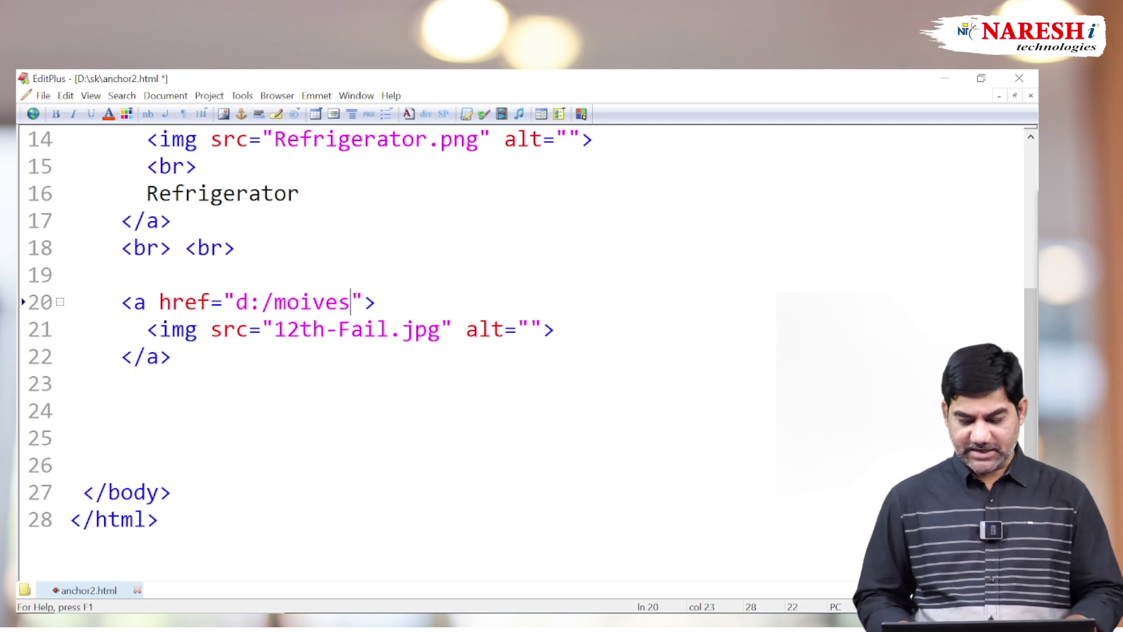
pyautogui.write('/12th')
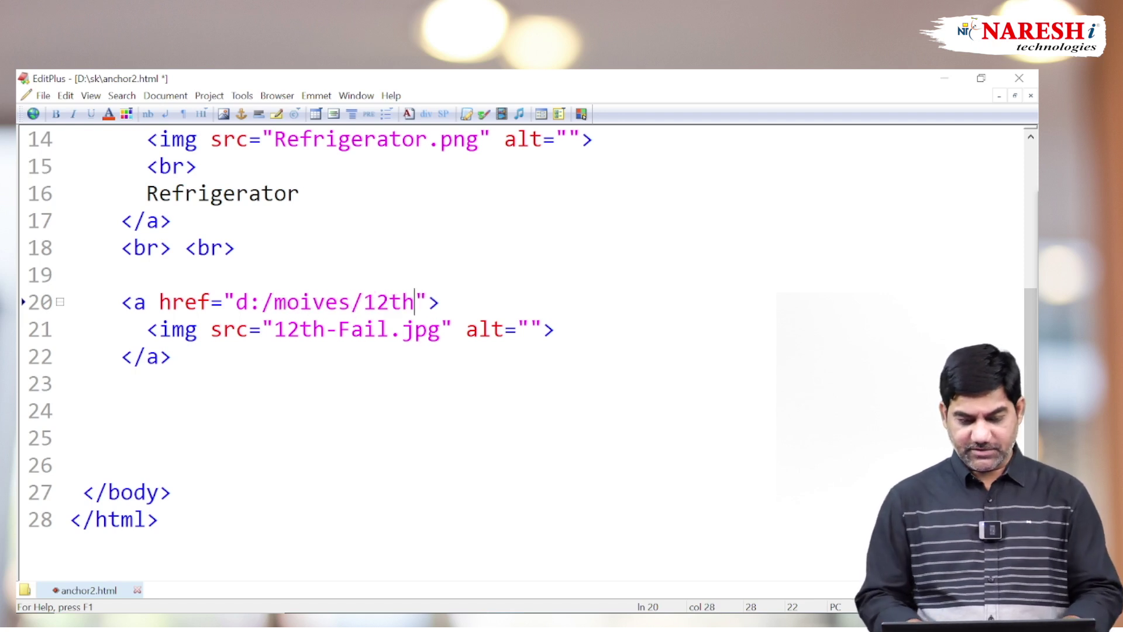
pyautogui.write('-fa')
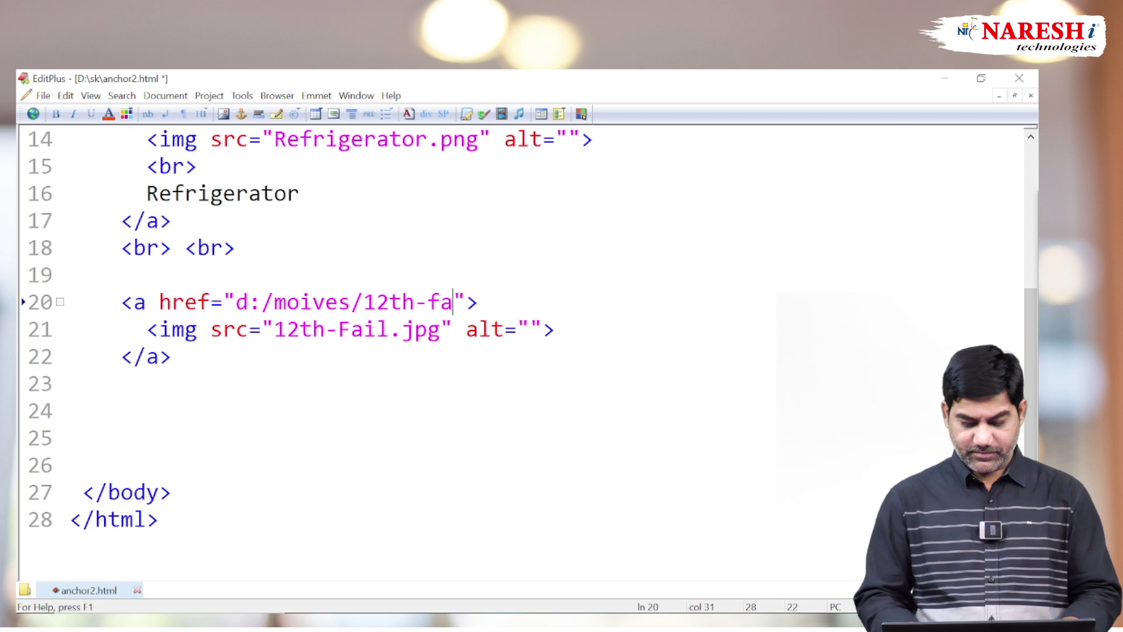
pyautogui.write('u=il.mp')
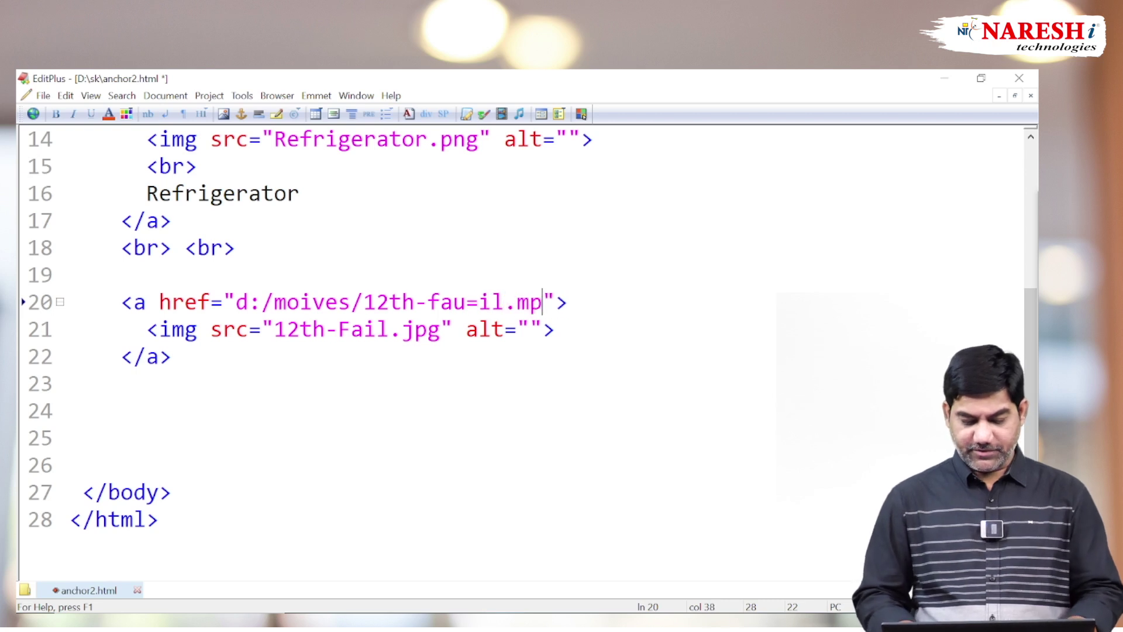
pyautogui.write('4')
# Step: Replace the typed local video path in the href with the iBOMMA 12th Fail URL
pyautogui.press('Left')
pyautogui.press('Left')
pyautogui.press('Left')
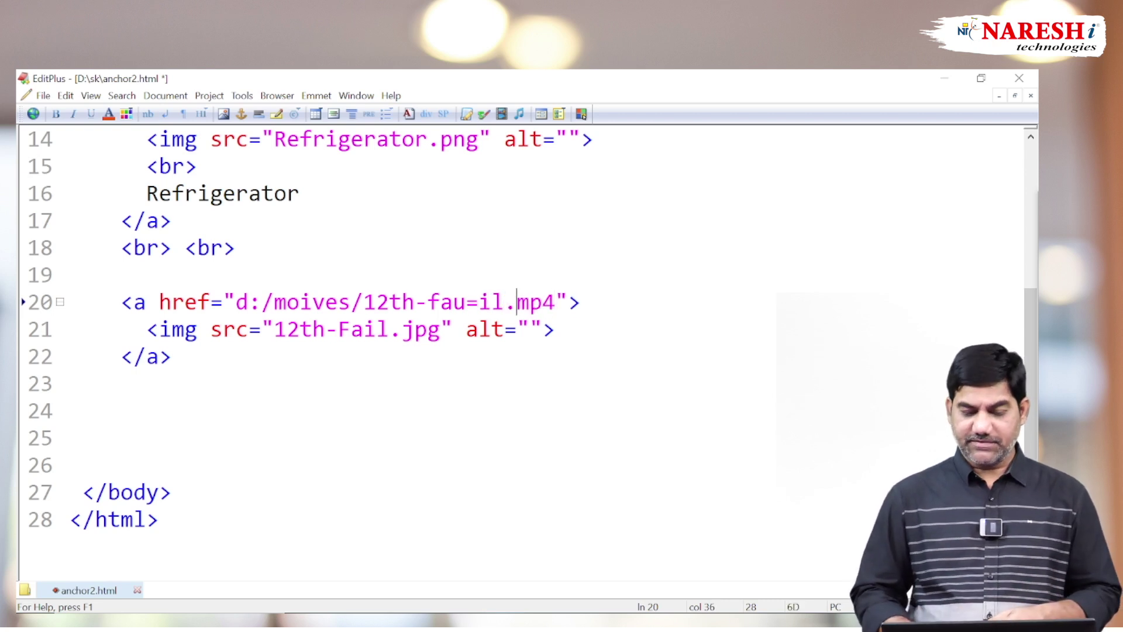
pyautogui.press('BackSpace')
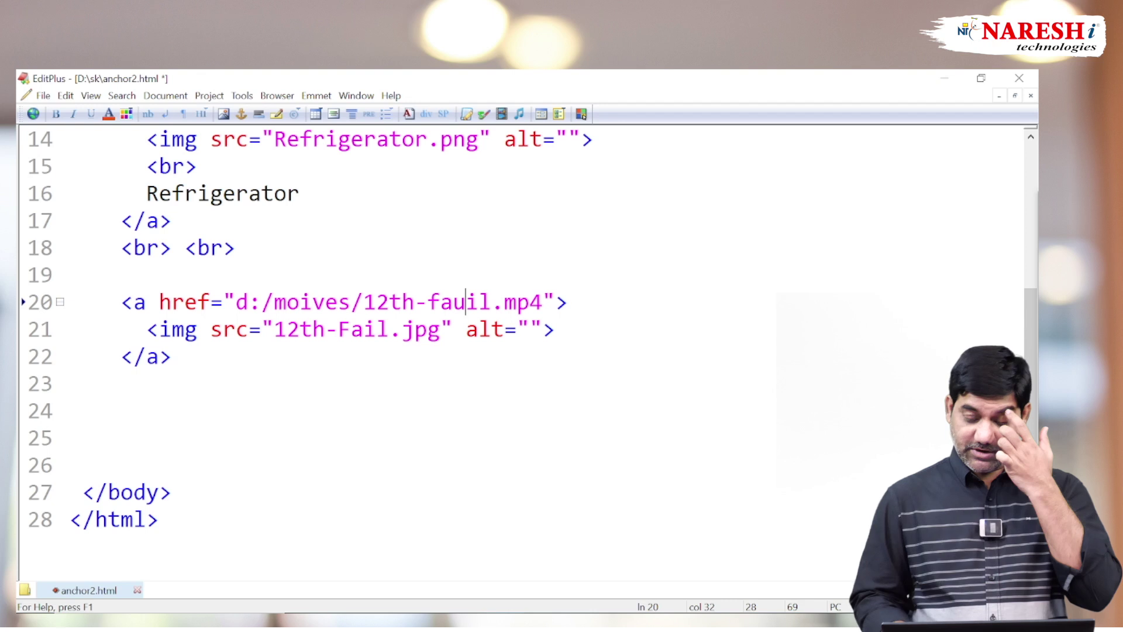
pyautogui.press('BackSpace')
pyautogui.press('BackSpace')
pyautogui.write('a')
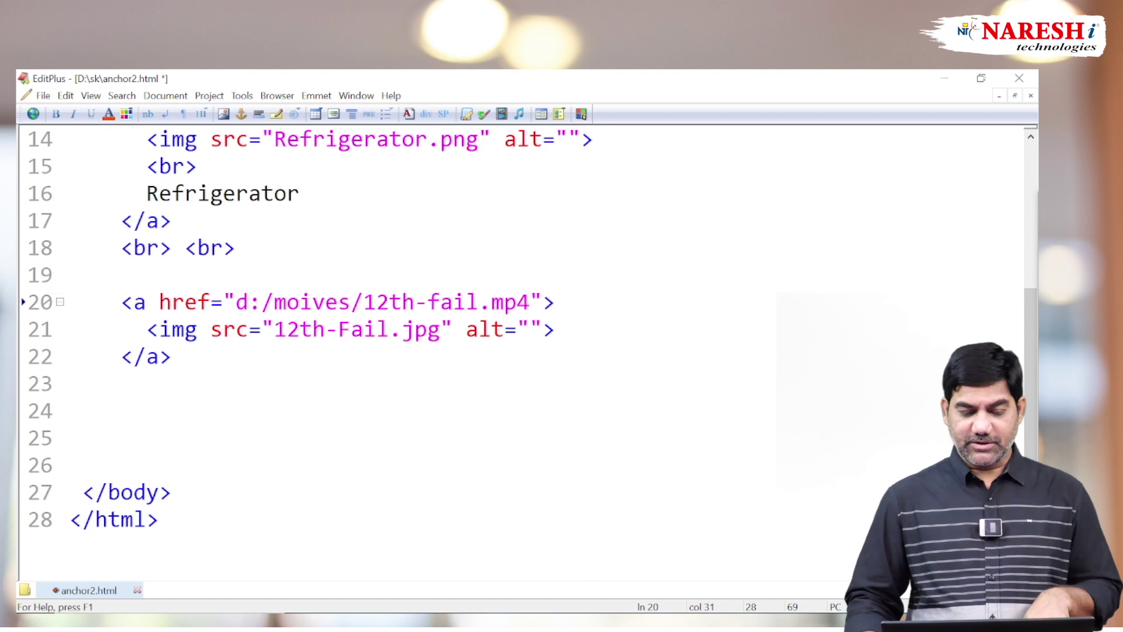
pyautogui.moveTo(235, 302); pyautogui.dragTo(530, 302)
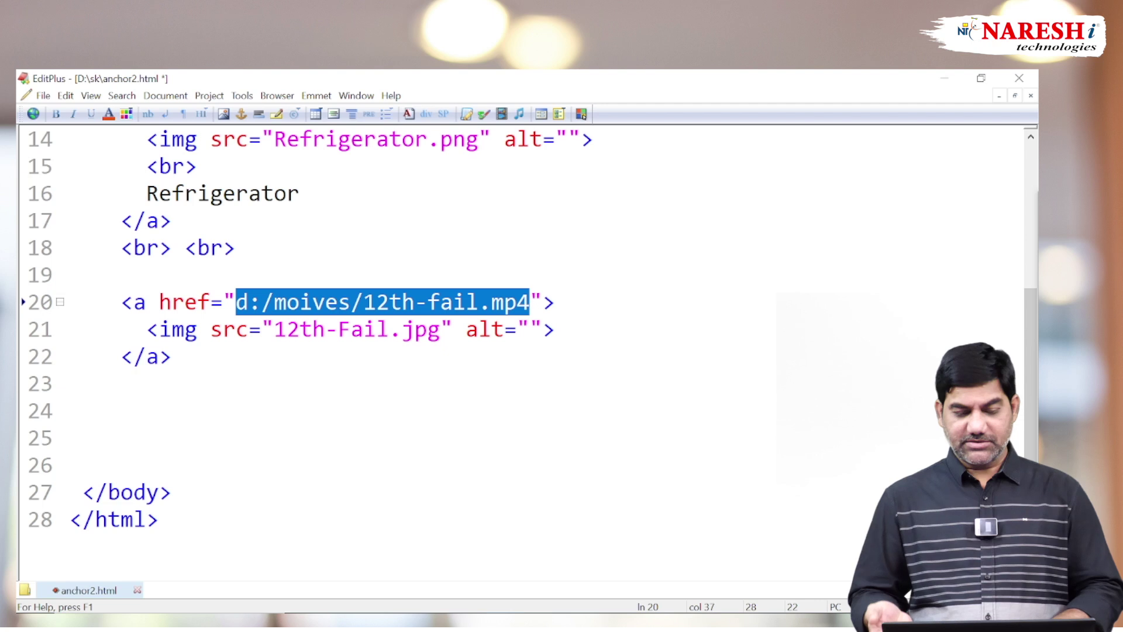
pyautogui.press('Left')
pyautogui.press('Left')
pyautogui.press('Left')
pyautogui.write('u=')
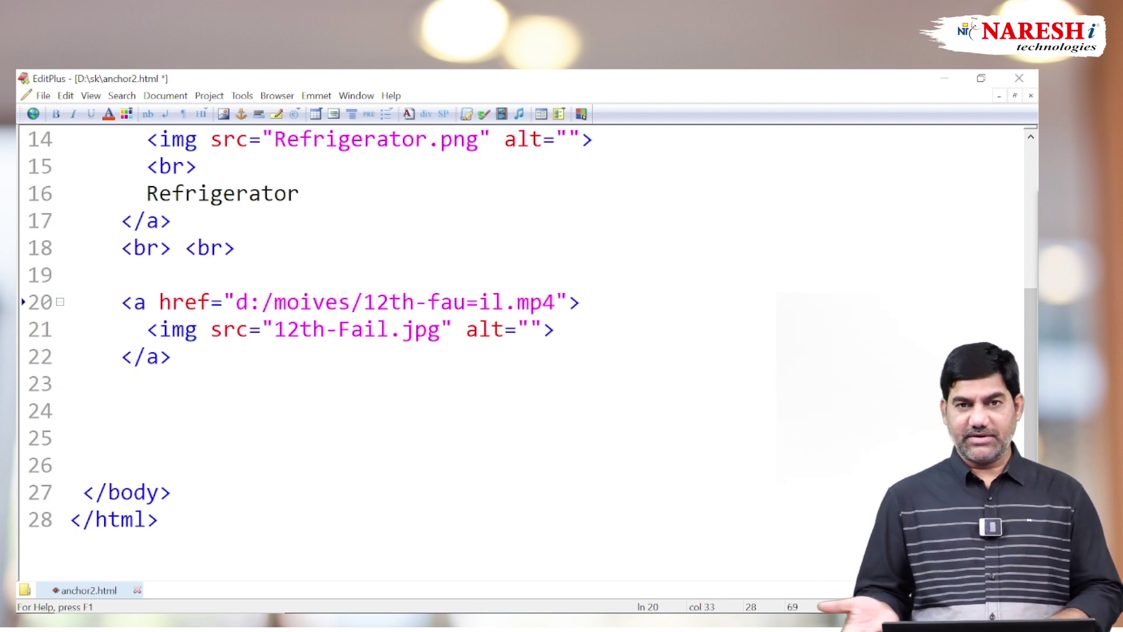
pyautogui.press('Delete')
pyautogui.hotkey('ctrl', 'v')
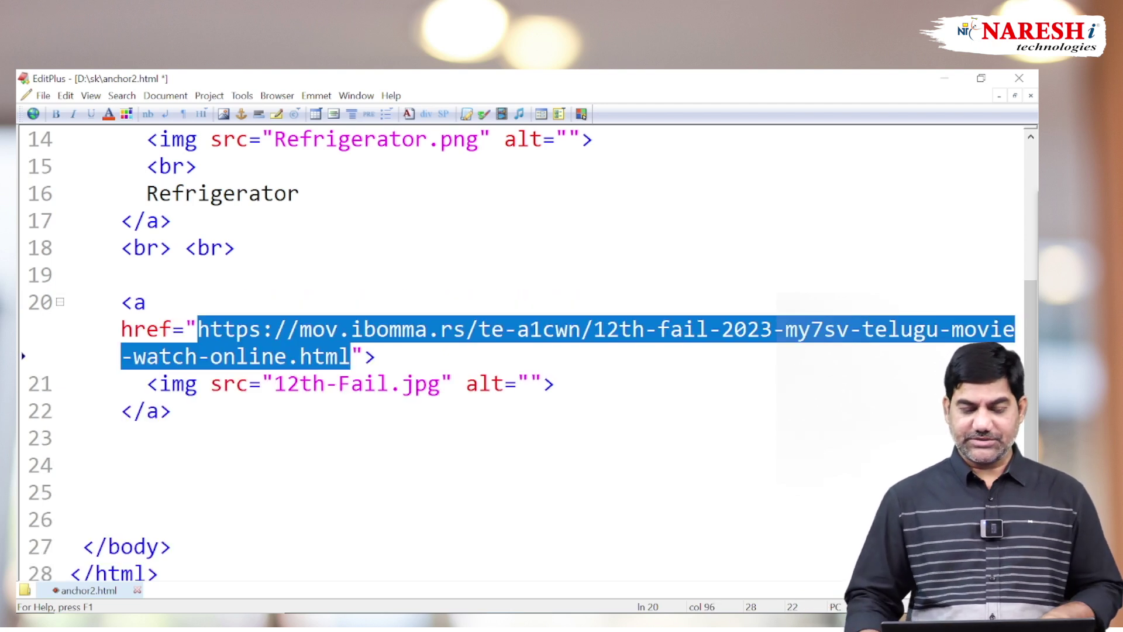
# Step: Save, preview with Ctrl+B, and test the poster link to iBOMMA using Back and Forward
pyautogui.moveTo(186, 330); pyautogui.dragTo(375, 356)
pyautogui.click(70, 439)
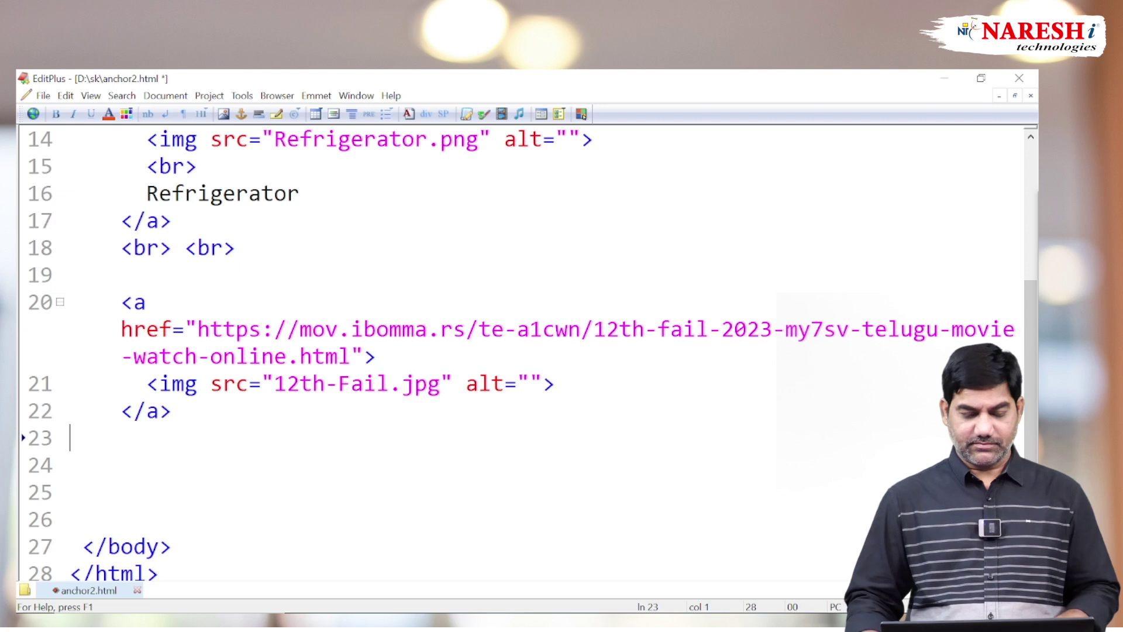
pyautogui.hotkey('ctrl', 's')
pyautogui.hotkey('ctrl', 'b')
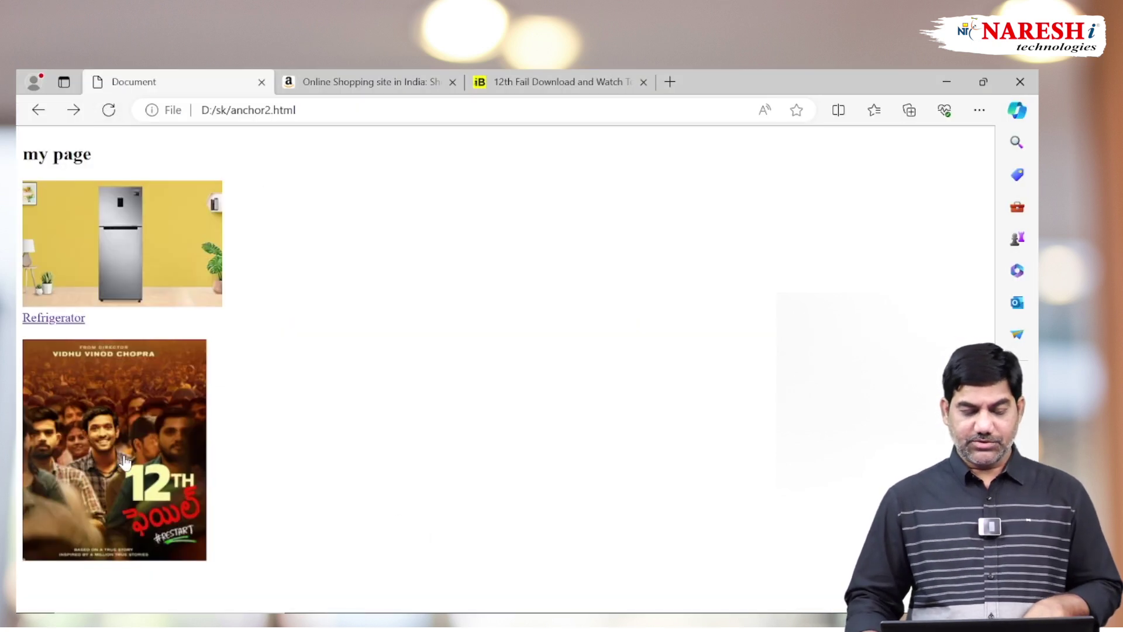
pyautogui.click(108, 409)
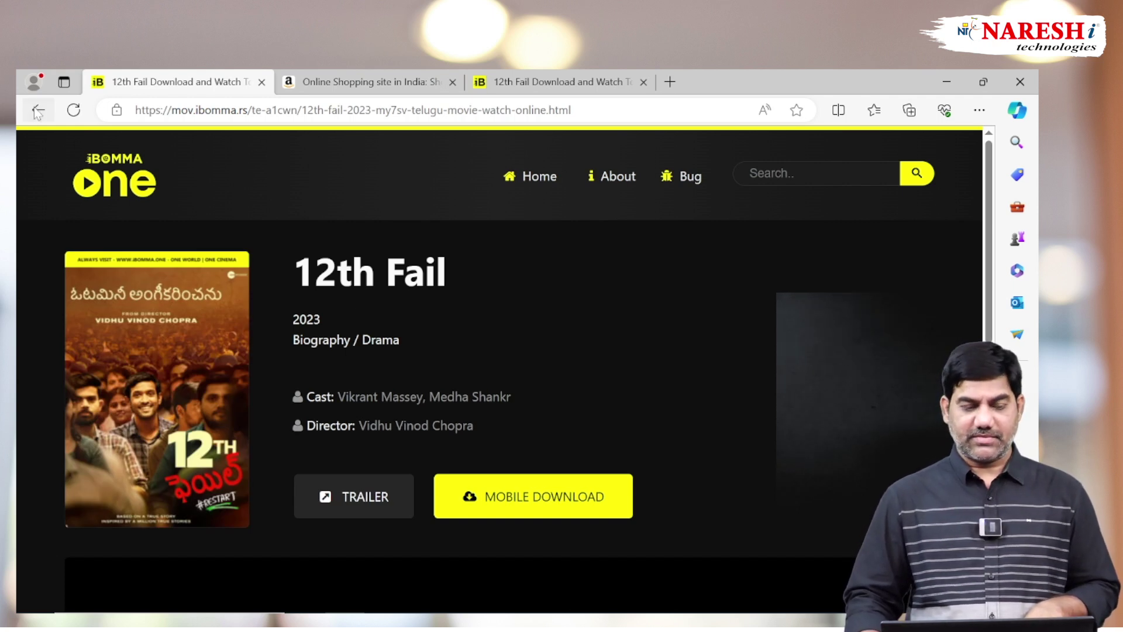
pyautogui.hotkey('alt', 'Left')
pyautogui.click(133, 409)
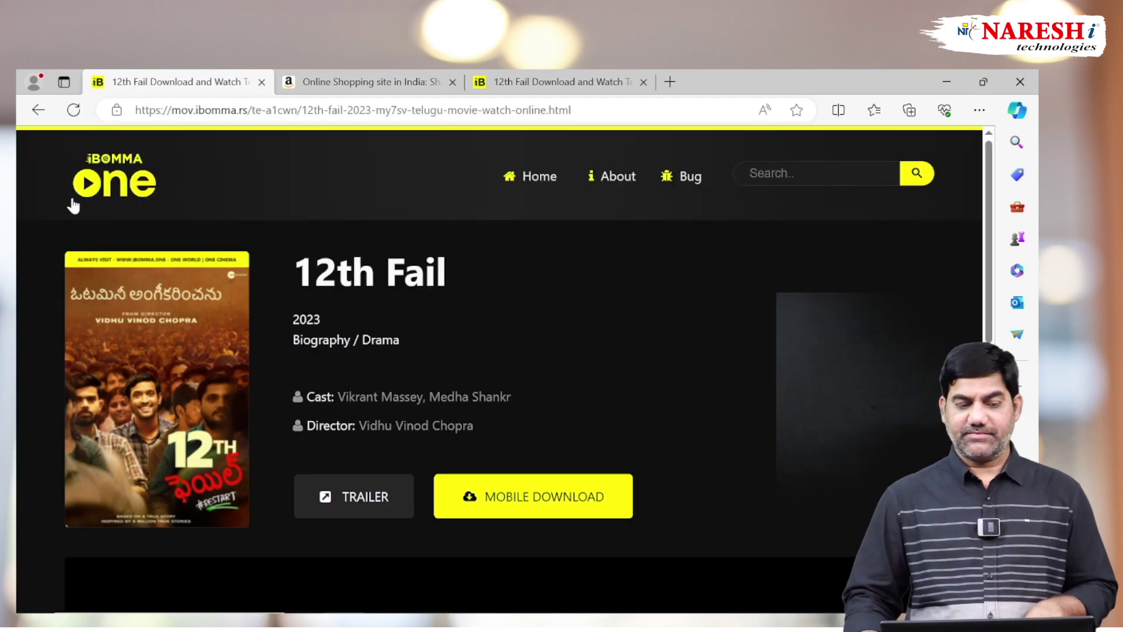
pyautogui.click(38, 110)
pyautogui.hotkey('alt', 'Tab')
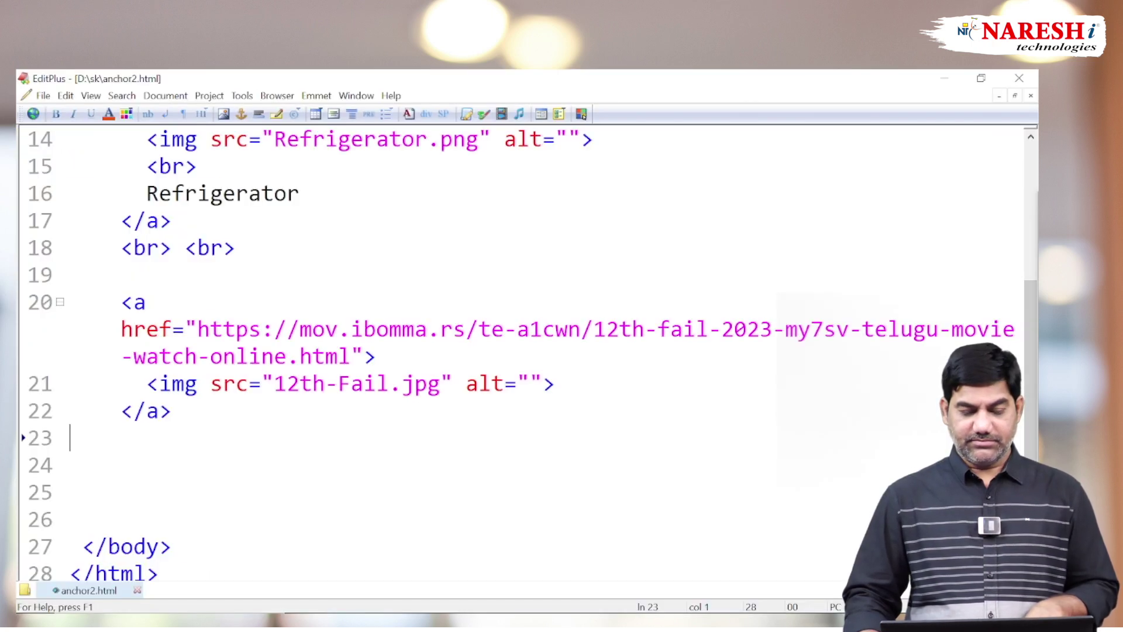
pyautogui.moveTo(121, 302); pyautogui.dragTo(70, 465)
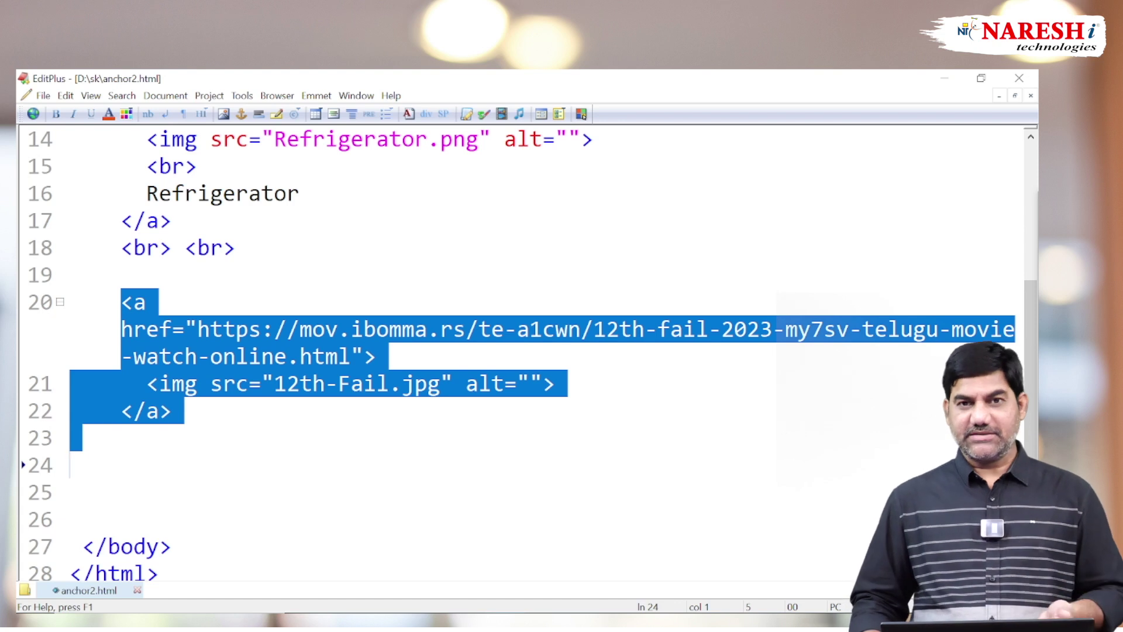